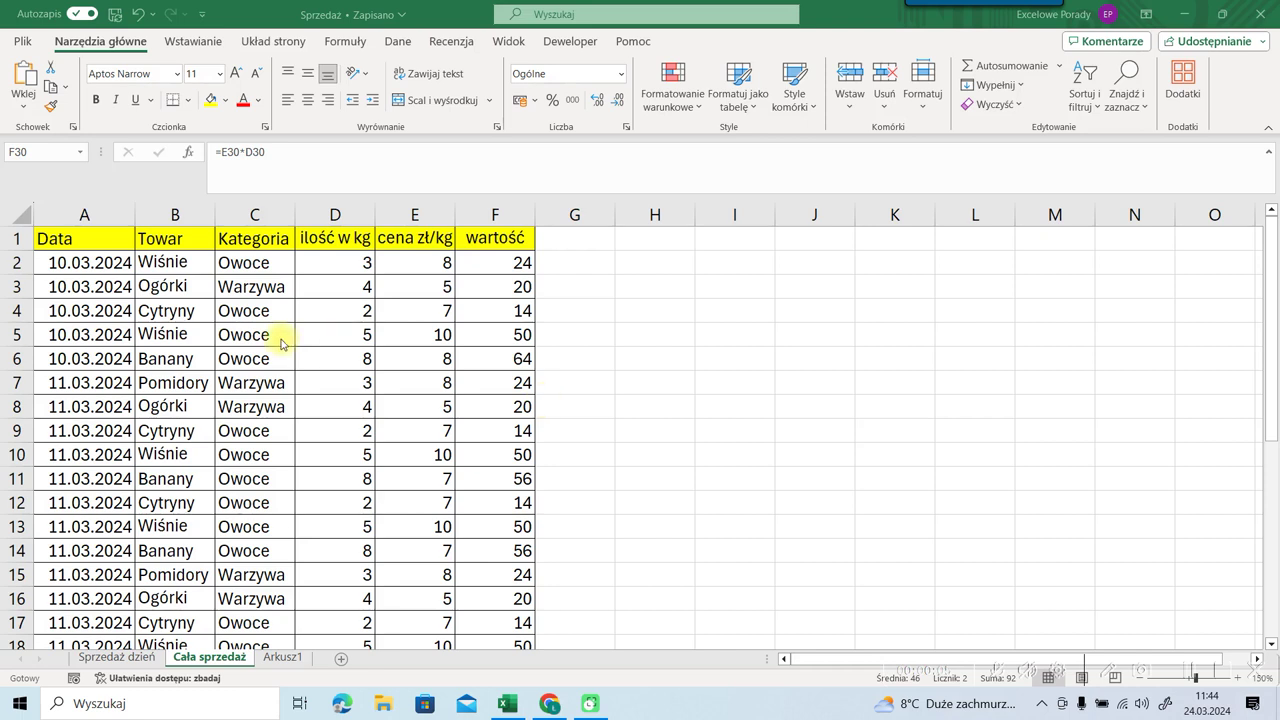
Step: Inspect the category, product, quantity and price cells in rows 3–5, including the Cytryny record
{"action": "left_click", "coordinate": [327, 336]}
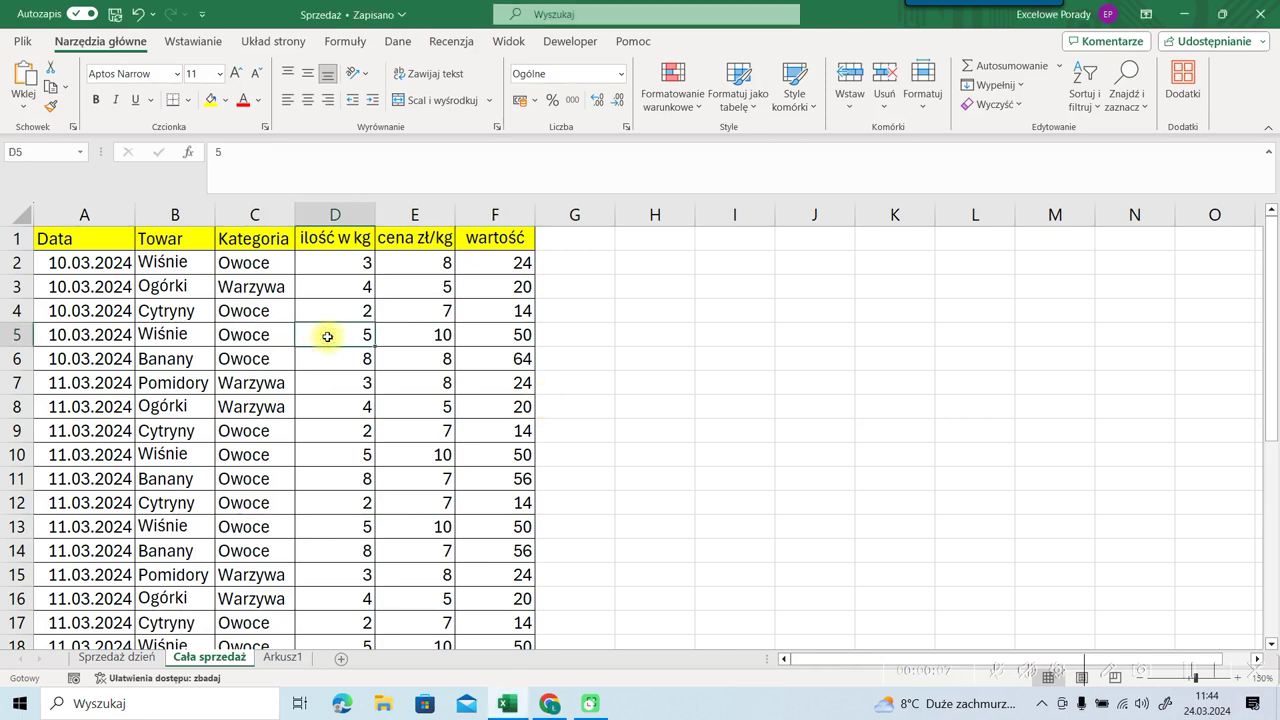
{"action": "left_click", "coordinate": [178, 335]}
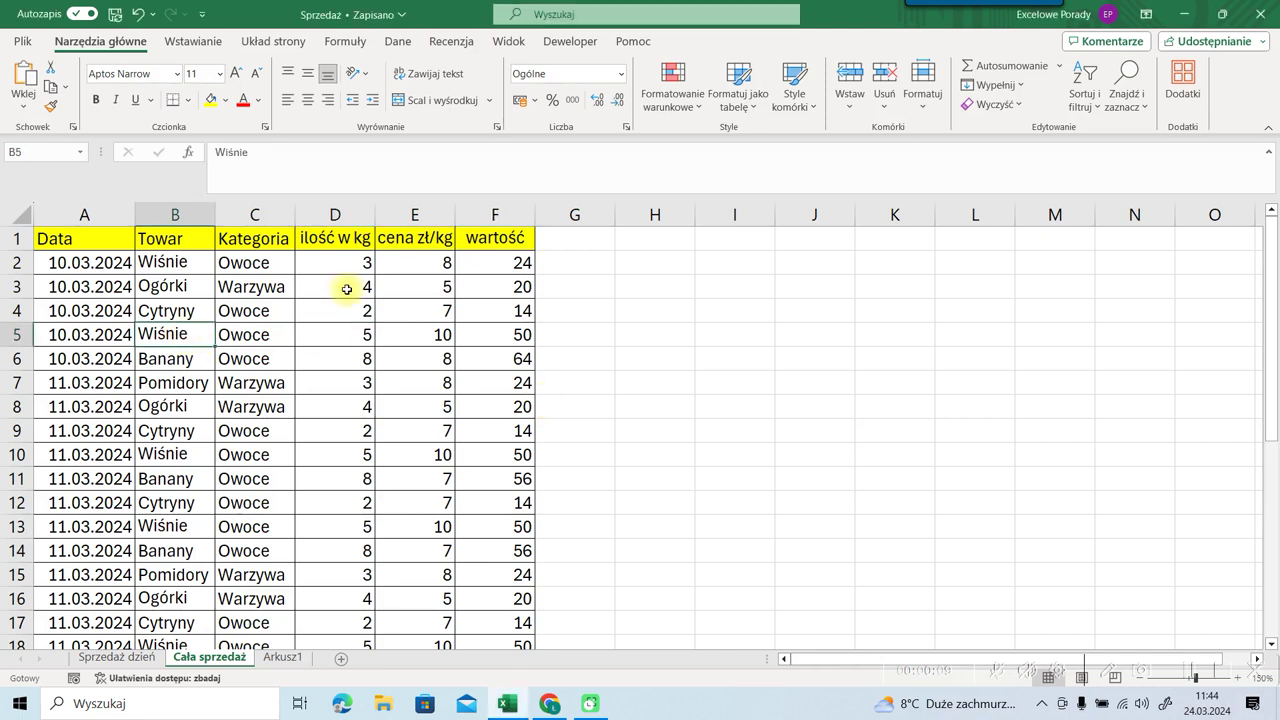
{"action": "left_click", "coordinate": [257, 284]}
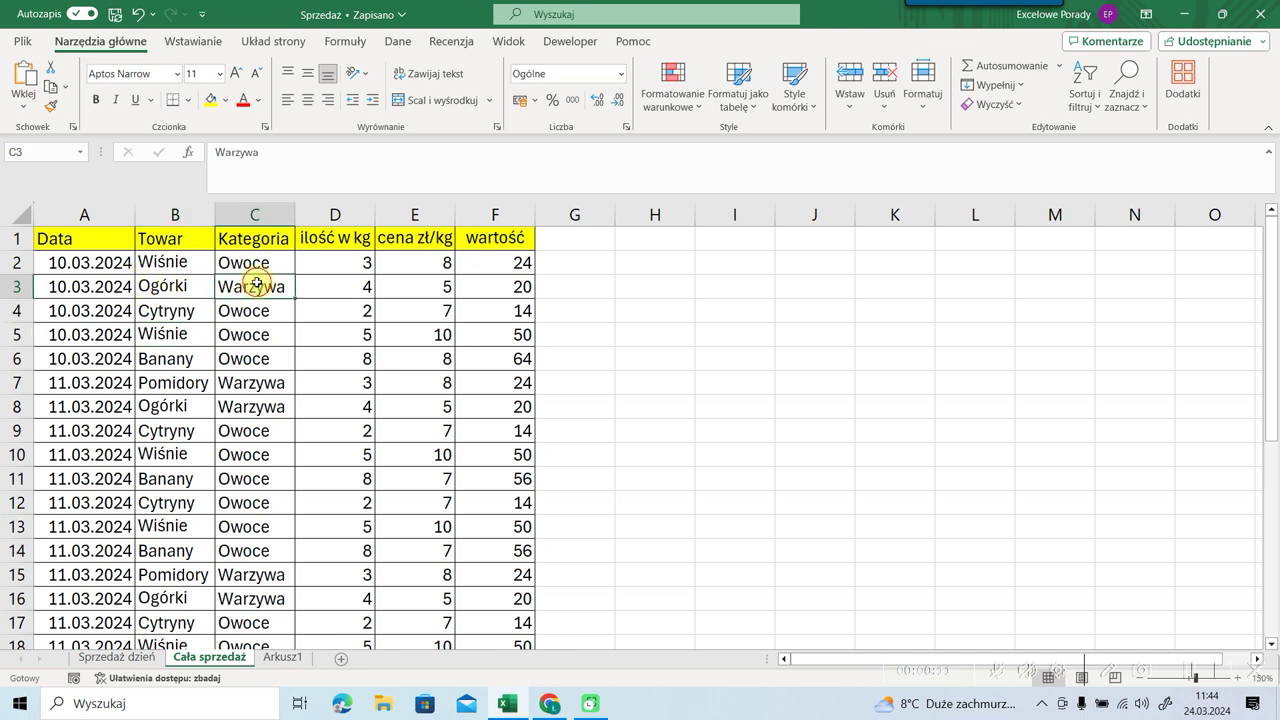
{"action": "left_click", "coordinate": [346, 315]}
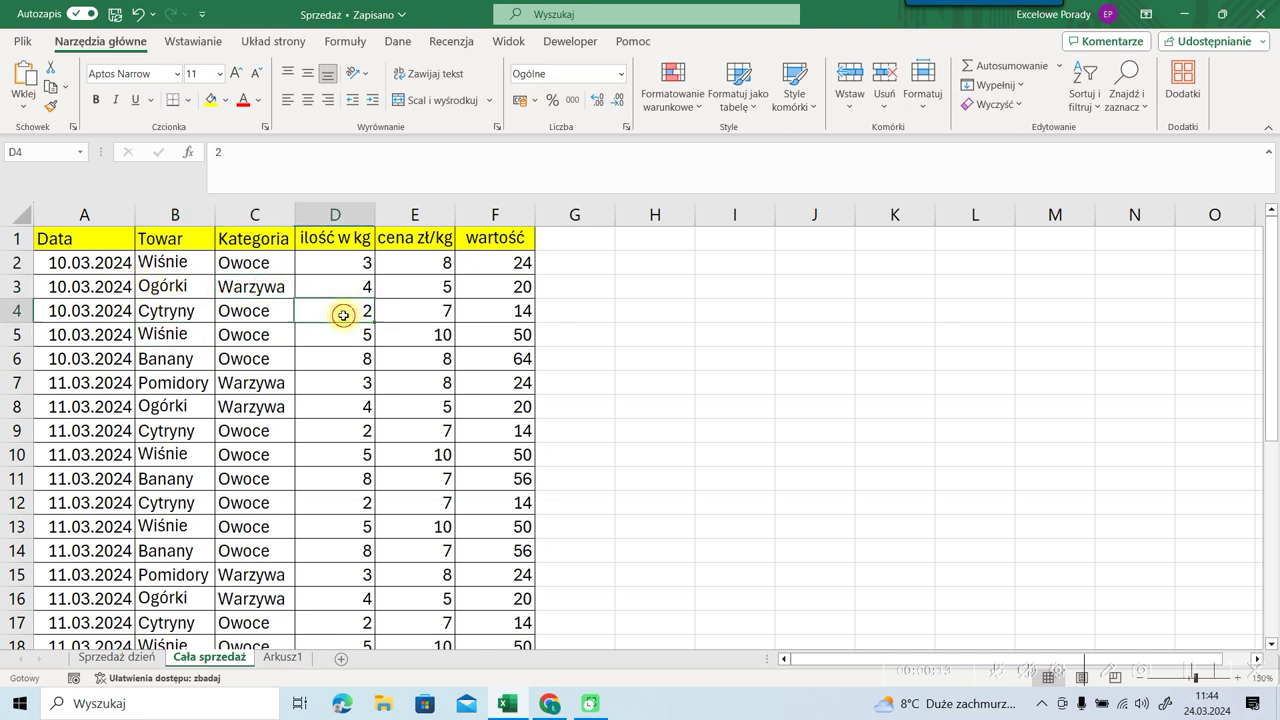
{"action": "left_click_drag", "start_coordinate": [521, 308], "coordinate": [105, 318]}
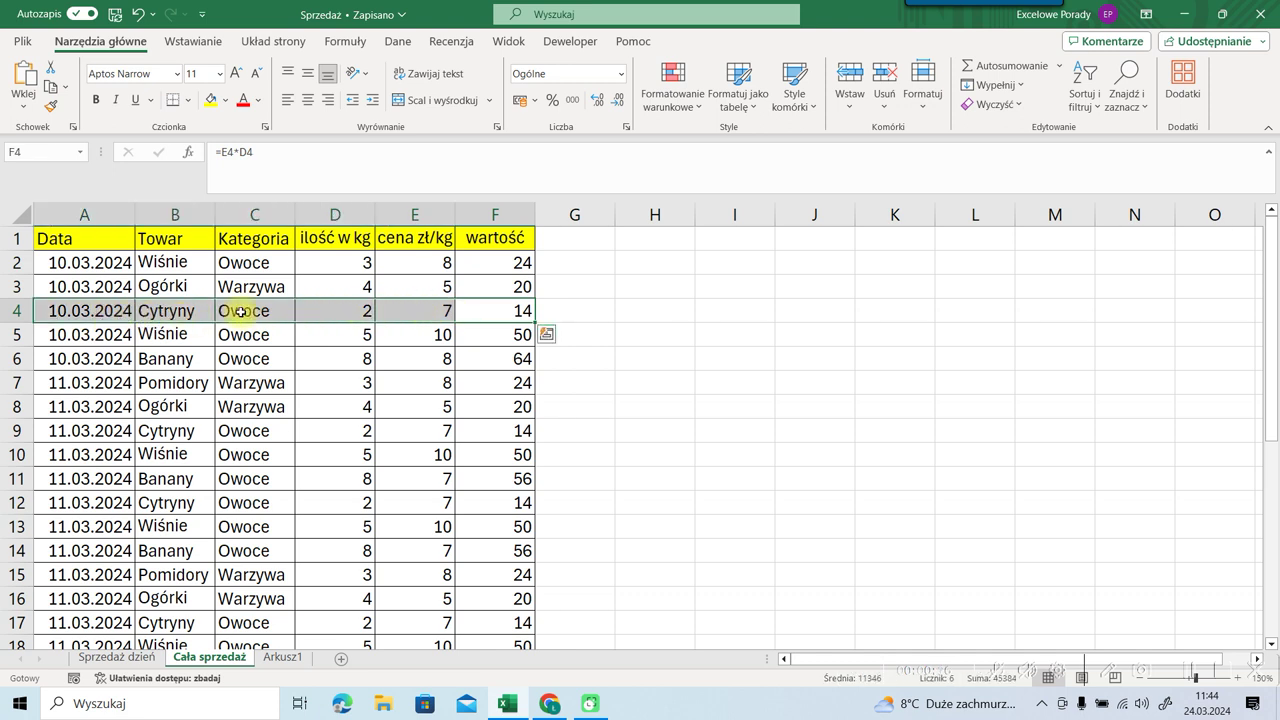
{"action": "left_click", "coordinate": [256, 312]}
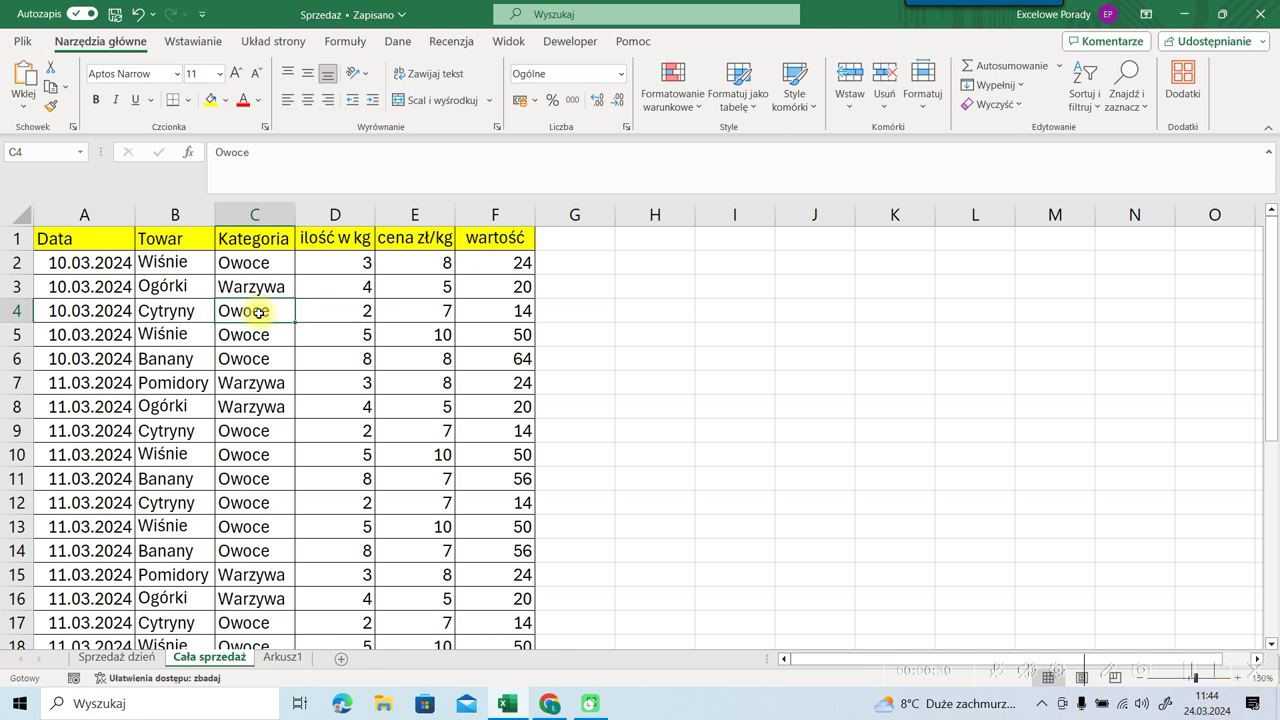
{"action": "left_click", "coordinate": [412, 316]}
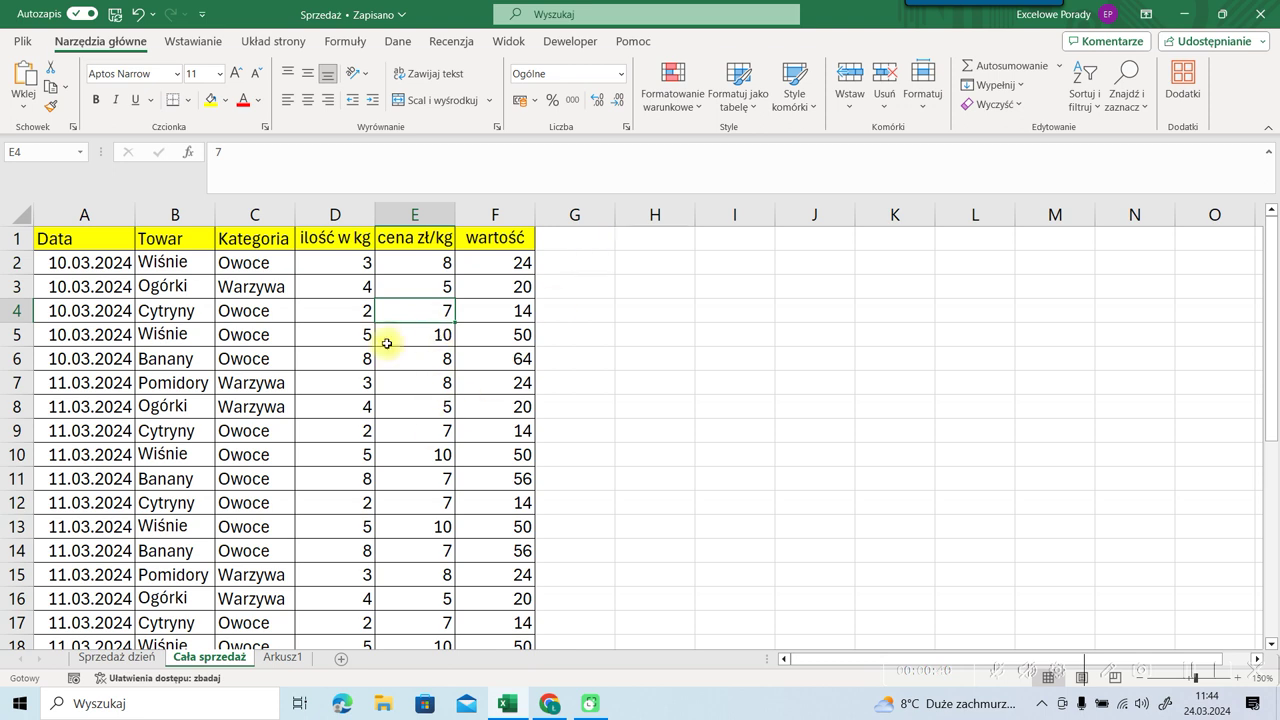
{"action": "left_click", "coordinate": [387, 345]}
Step: Select the data range A2:F31 and scroll back to the top of the table
{"action": "left_click", "coordinate": [495, 262]}
{"action": "left_click", "coordinate": [97, 263]}
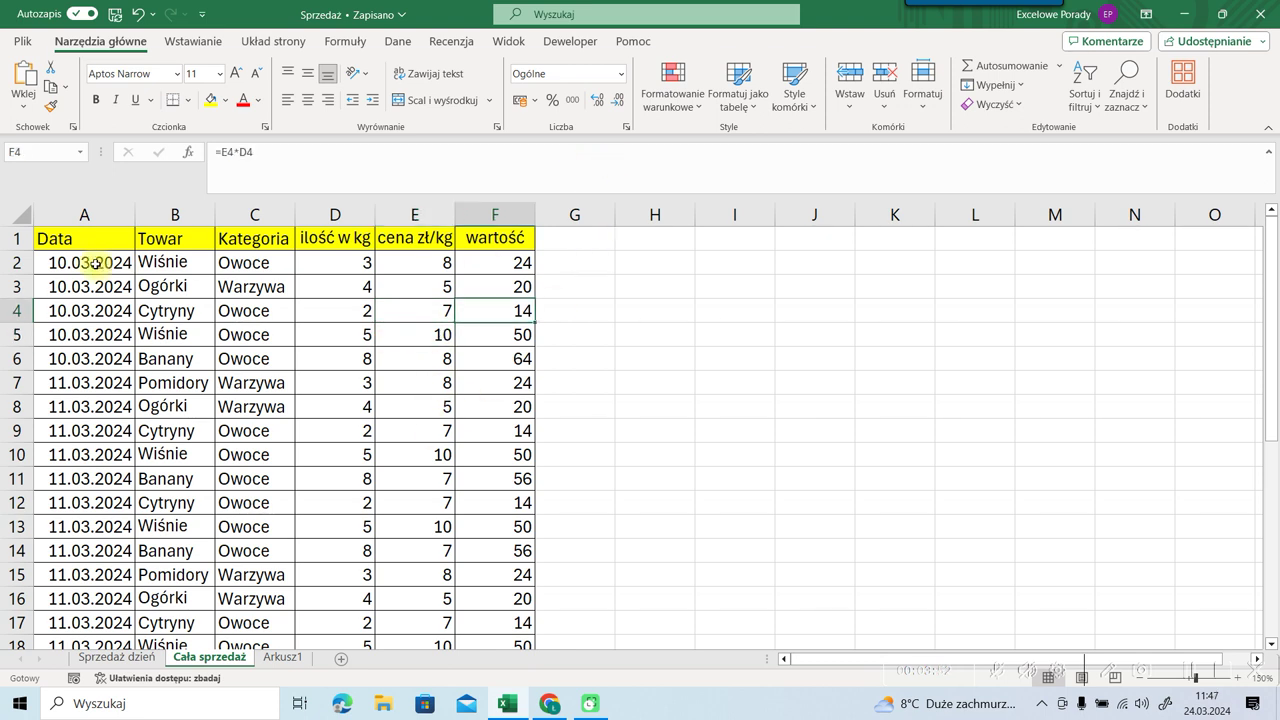
{"action": "mouse_move", "coordinate": [97, 263]}
{"action": "left_mouse_down"}
{"action": "mouse_move", "coordinate": [463, 503]}
{"action": "mouse_move", "coordinate": [470, 660]}
{"action": "left_mouse_up"}
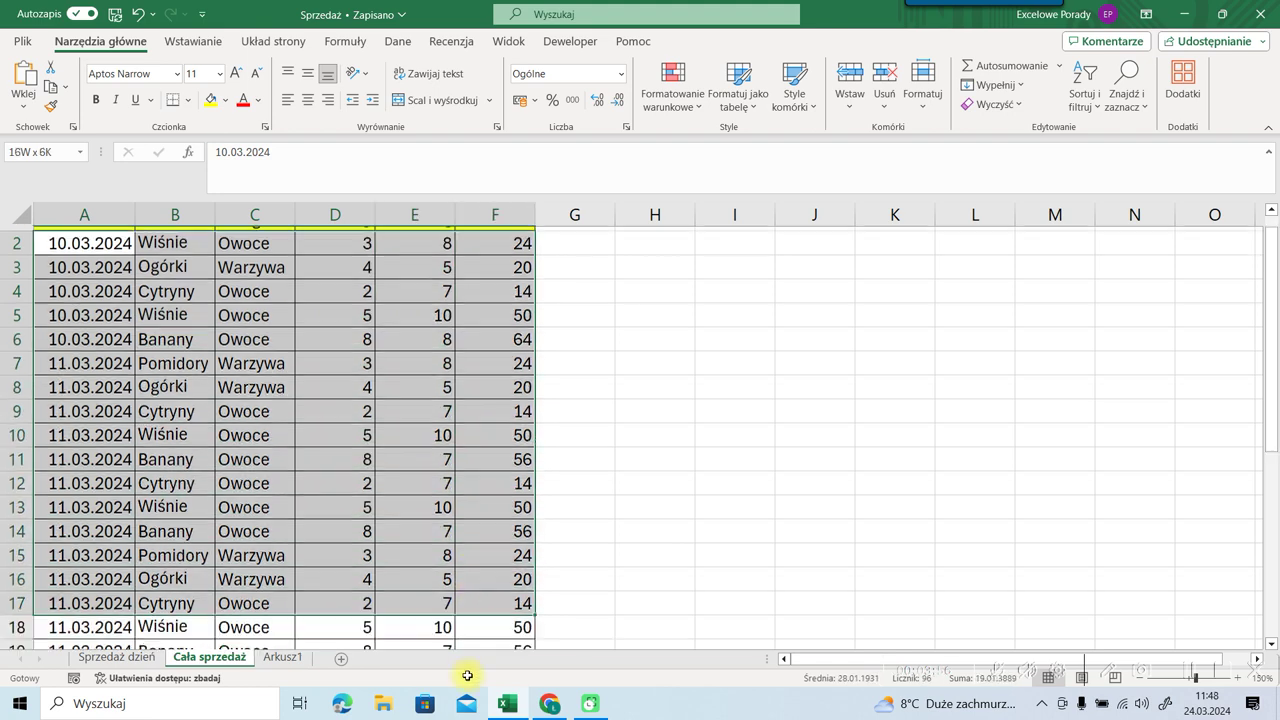
{"action": "left_click_drag", "start_coordinate": [470, 660], "coordinate": [475, 622]}
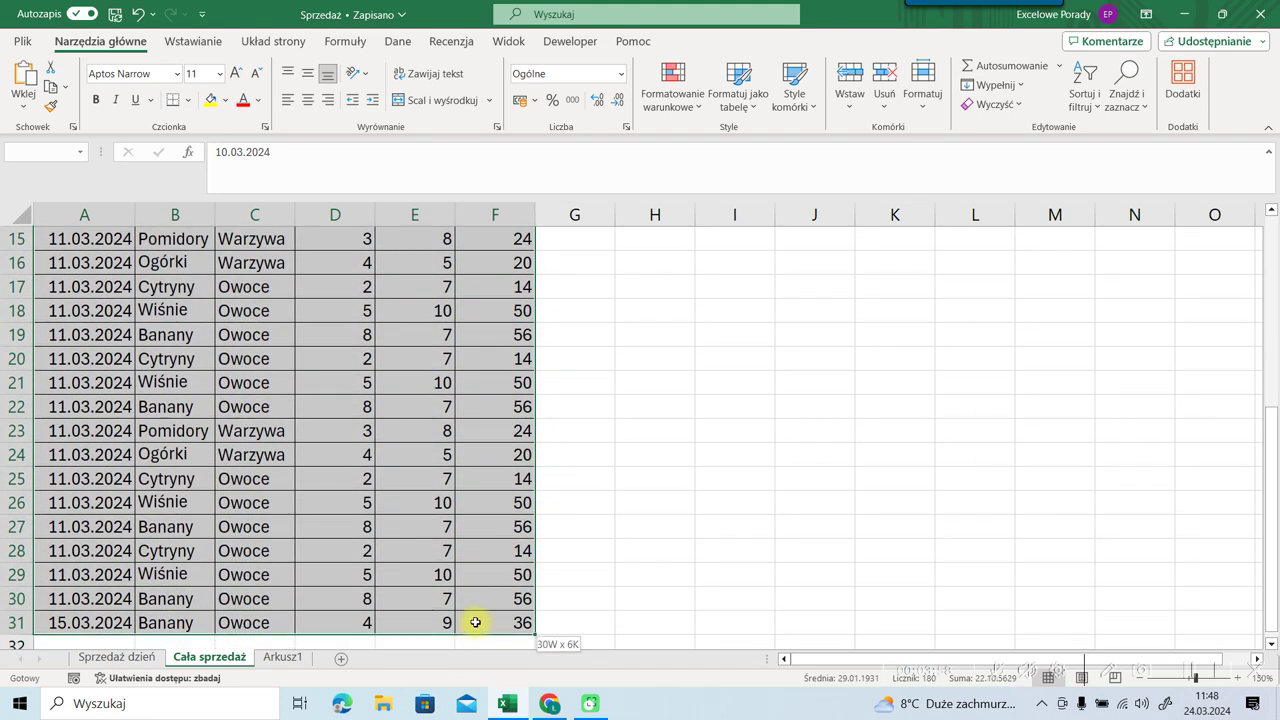
{"action": "scroll", "coordinate": [495, 426], "scroll_direction": "up", "scroll_amount": 5}
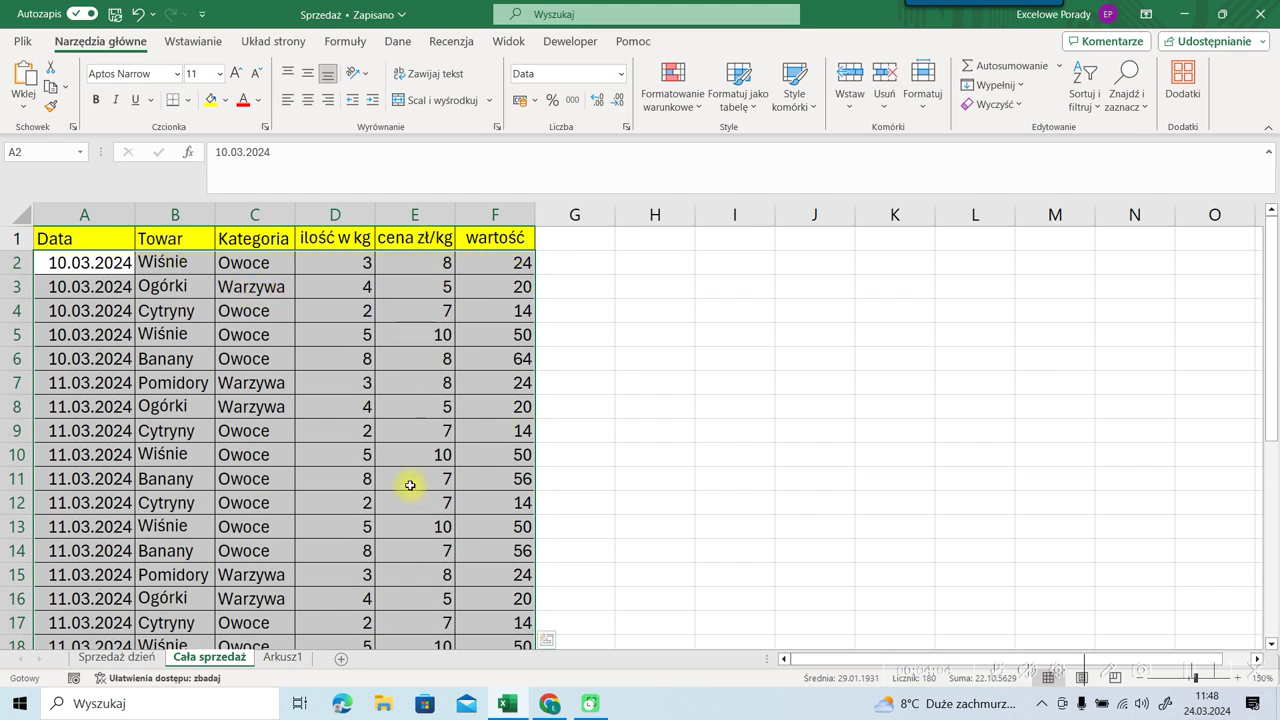
{"action": "scroll", "coordinate": [417, 486], "scroll_direction": "down", "scroll_amount": 5}
{"action": "scroll", "coordinate": [410, 485], "scroll_direction": "down", "scroll_amount": 3}
{"action": "scroll", "coordinate": [410, 485], "scroll_direction": "down", "scroll_amount": 1}
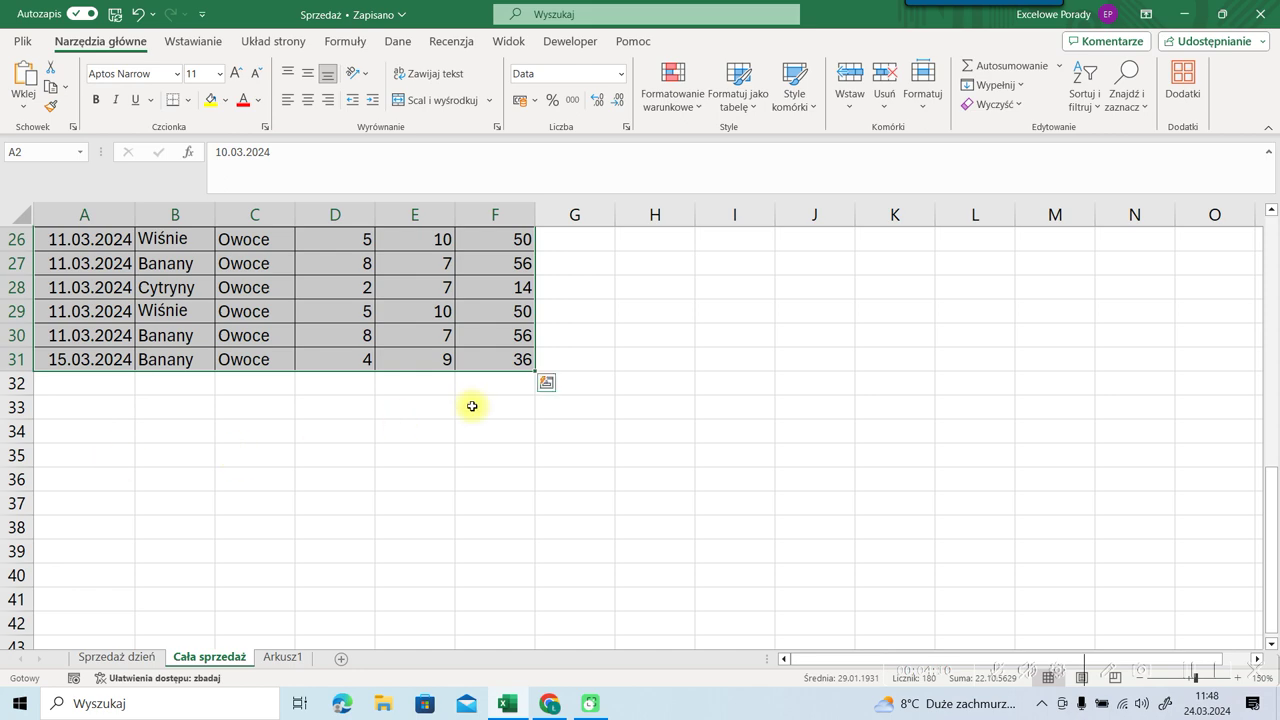
{"action": "scroll", "coordinate": [472, 406], "scroll_direction": "up", "scroll_amount": 7}
{"action": "scroll", "coordinate": [472, 406], "scroll_direction": "up", "scroll_amount": 1}
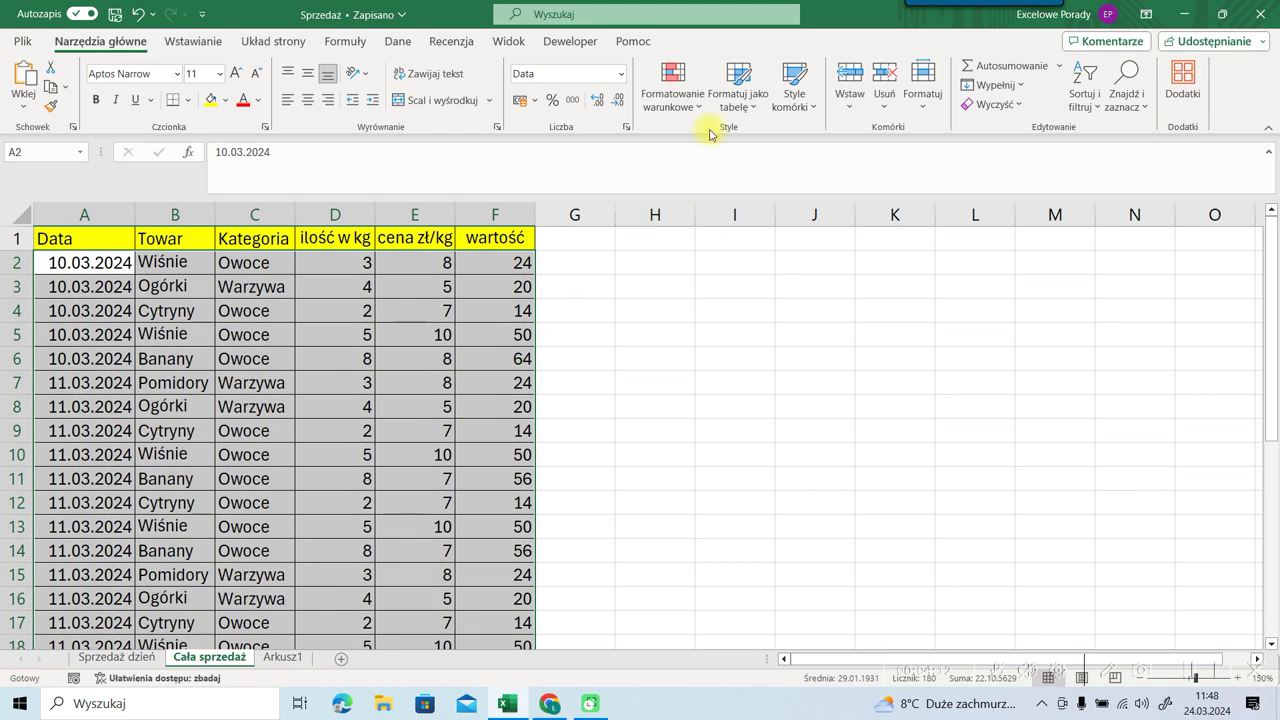
Step: Create a new 'Use a formula to determine which cells to format' rule and start typing =oraz(
{"action": "left_click", "coordinate": [678, 110]}
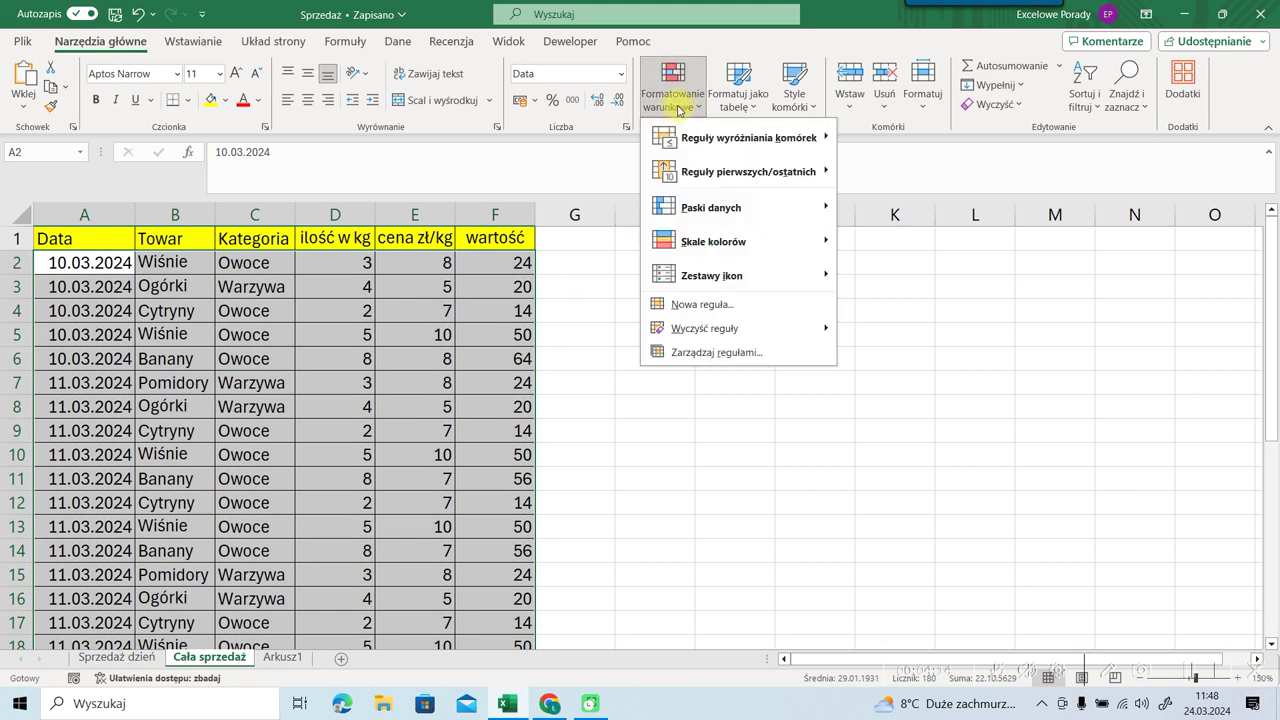
{"action": "left_click", "coordinate": [688, 305]}
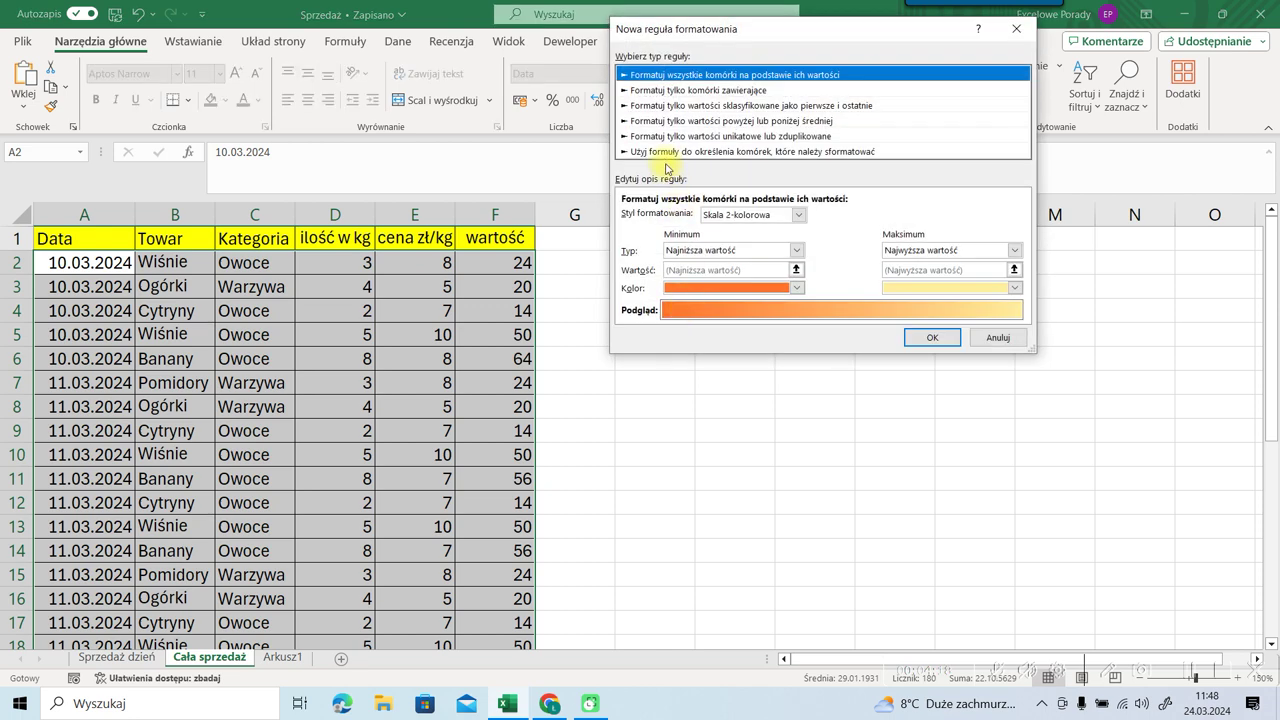
{"action": "left_click", "coordinate": [678, 152]}
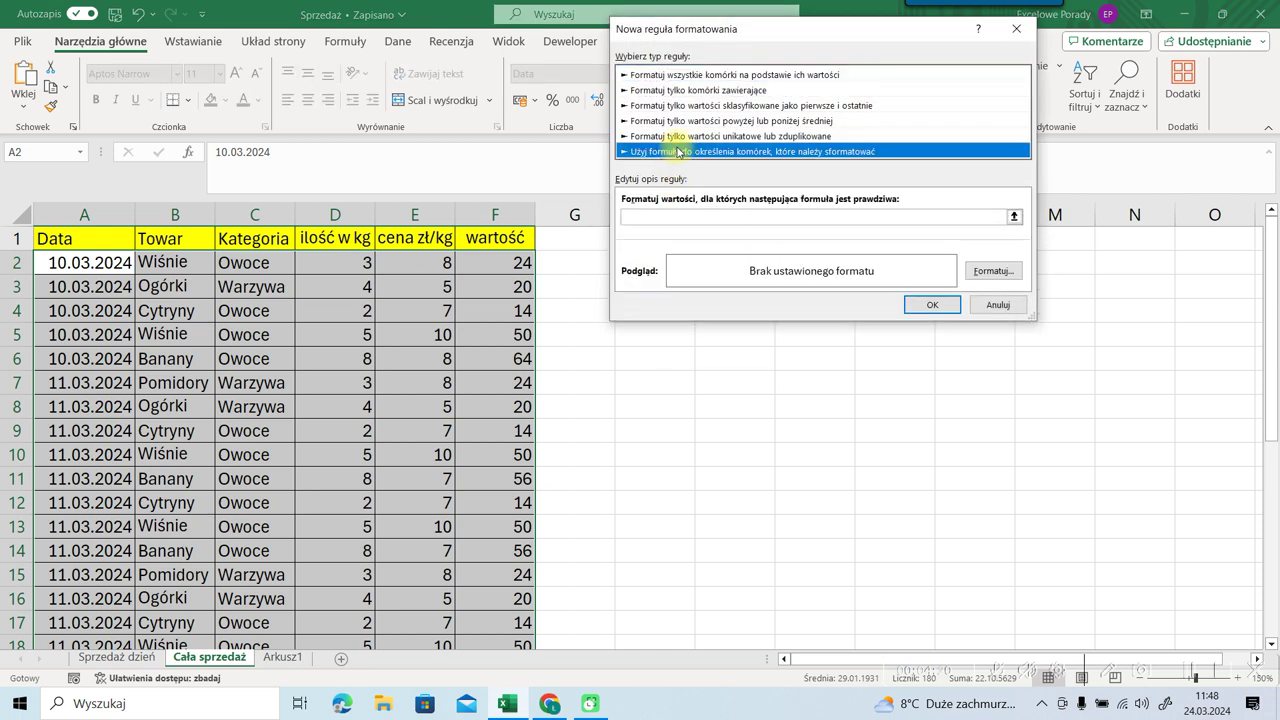
{"action": "left_click", "coordinate": [686, 215]}
{"action": "type", "text": "=oraz("}
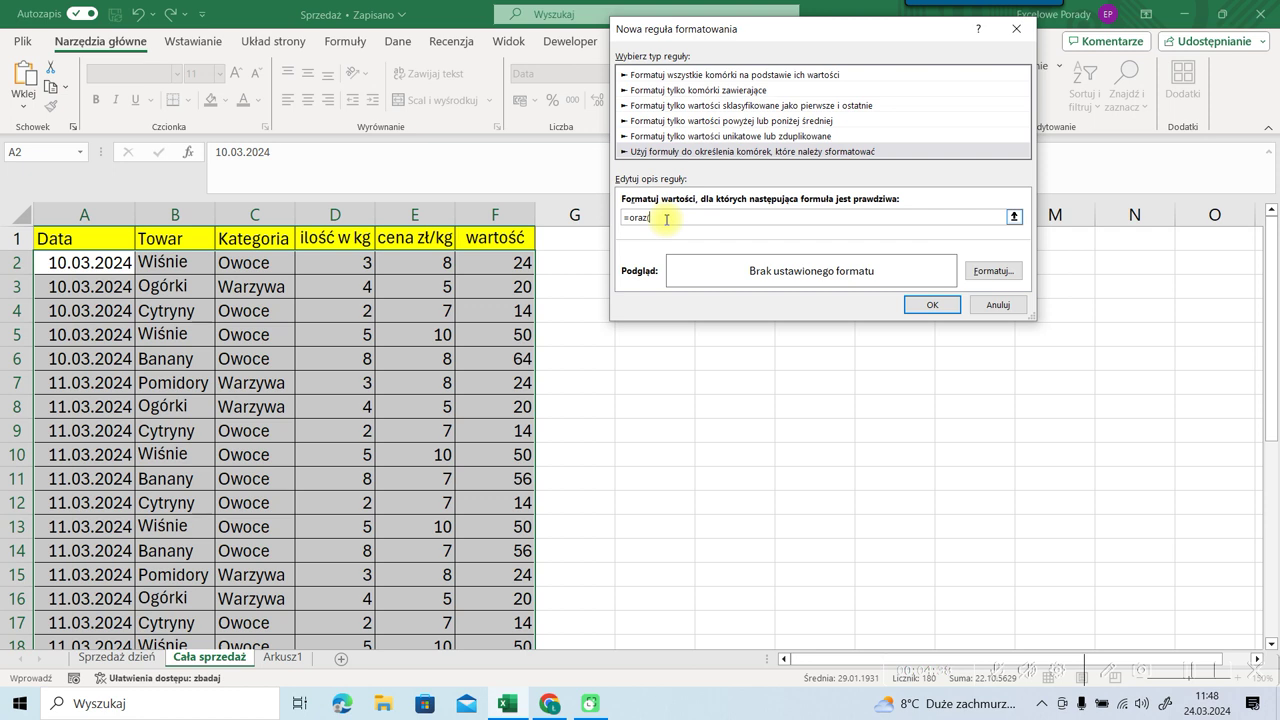
Step: Build the formula from C2 equal to "Owoce" and E2 greater than 7, closing the bracket
{"action": "left_click", "coordinate": [267, 263]}
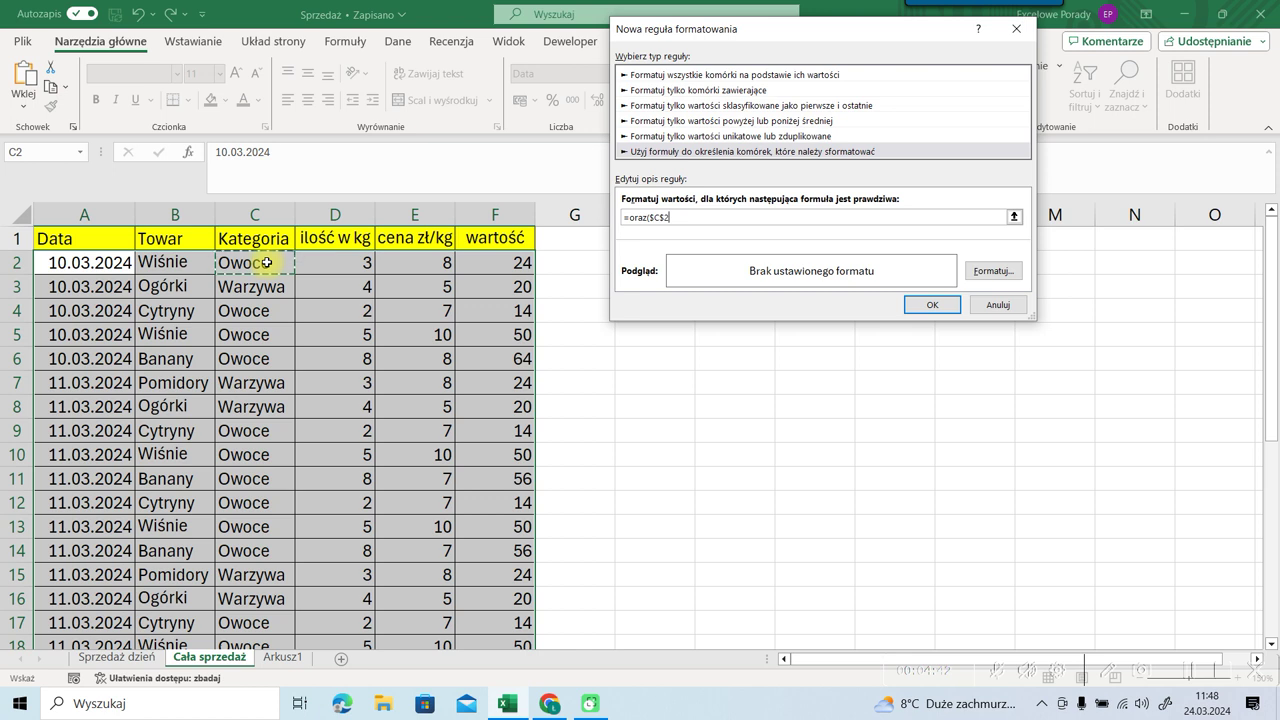
{"action": "type", "text": "=\"Owoce\";"}
{"action": "left_click", "coordinate": [408, 267]}
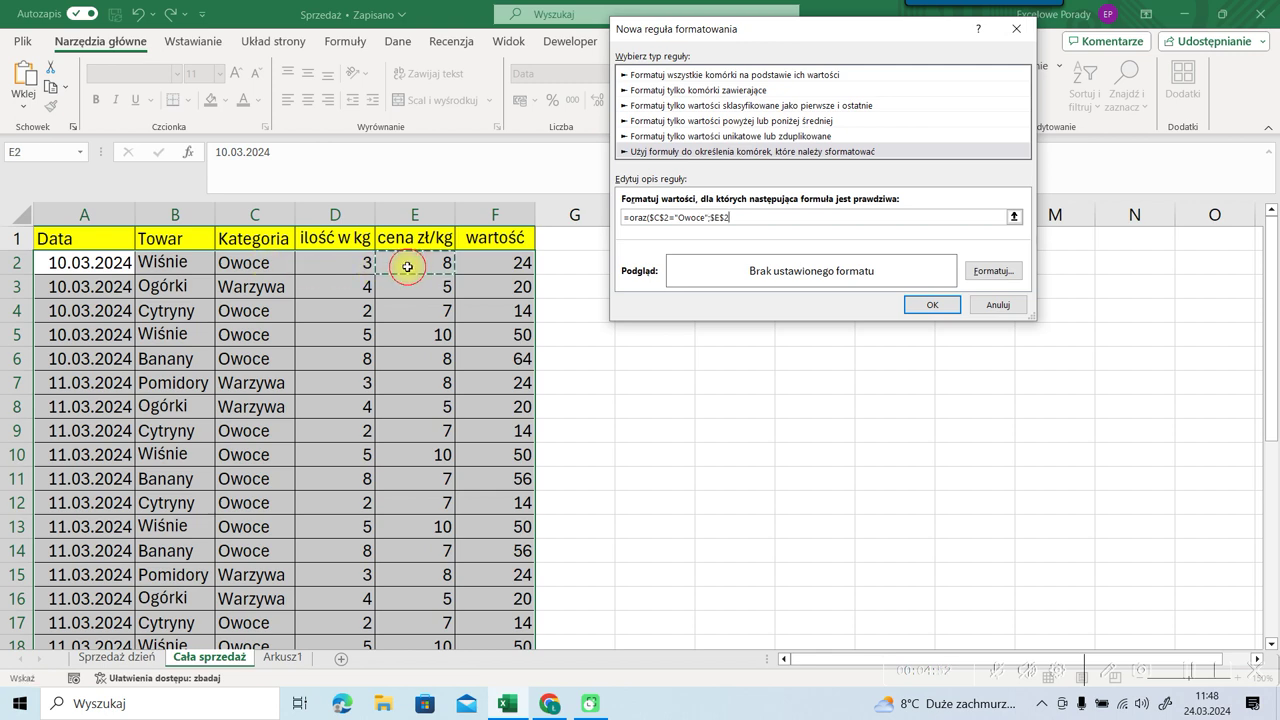
{"action": "type", "text": ">7"}
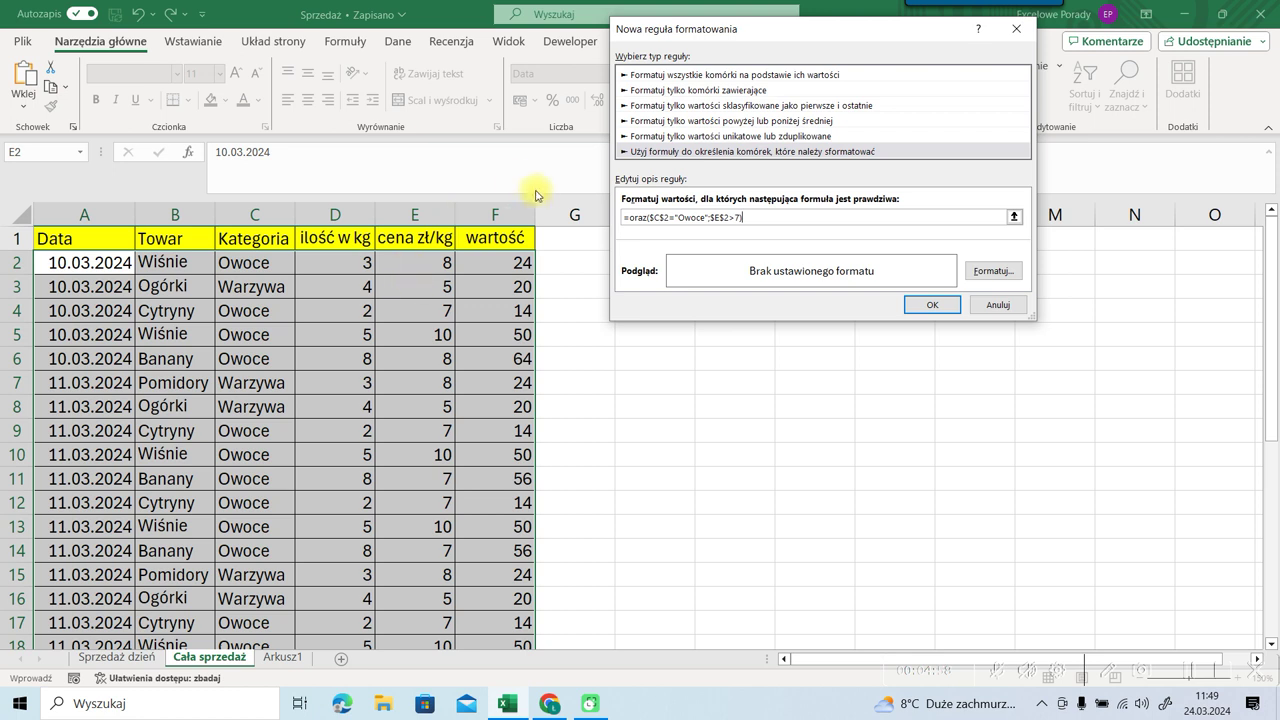
{"action": "type", "text": ")"}
Step: Remove the row $ signs so the references become $C2 and $E2
{"action": "left_click", "coordinate": [726, 217]}
{"action": "key", "text": "BackSpace"}
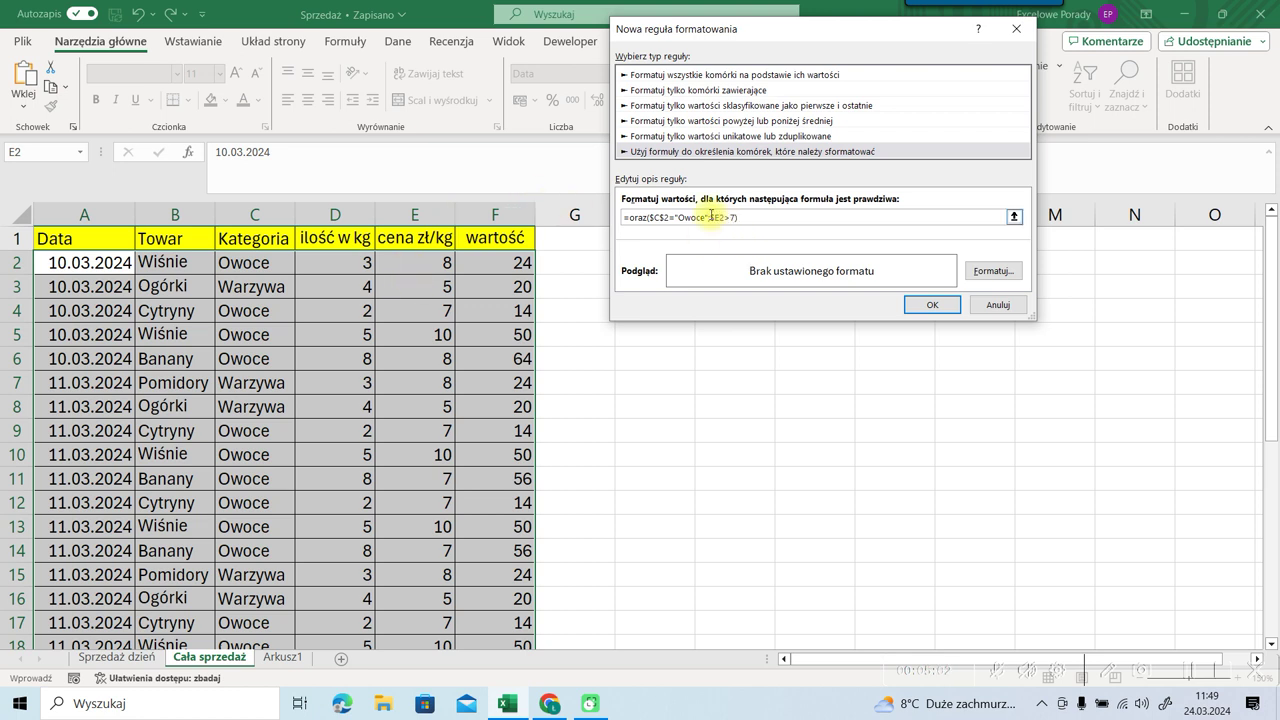
{"action": "left_click", "coordinate": [665, 217]}
{"action": "key", "text": "BackSpace"}
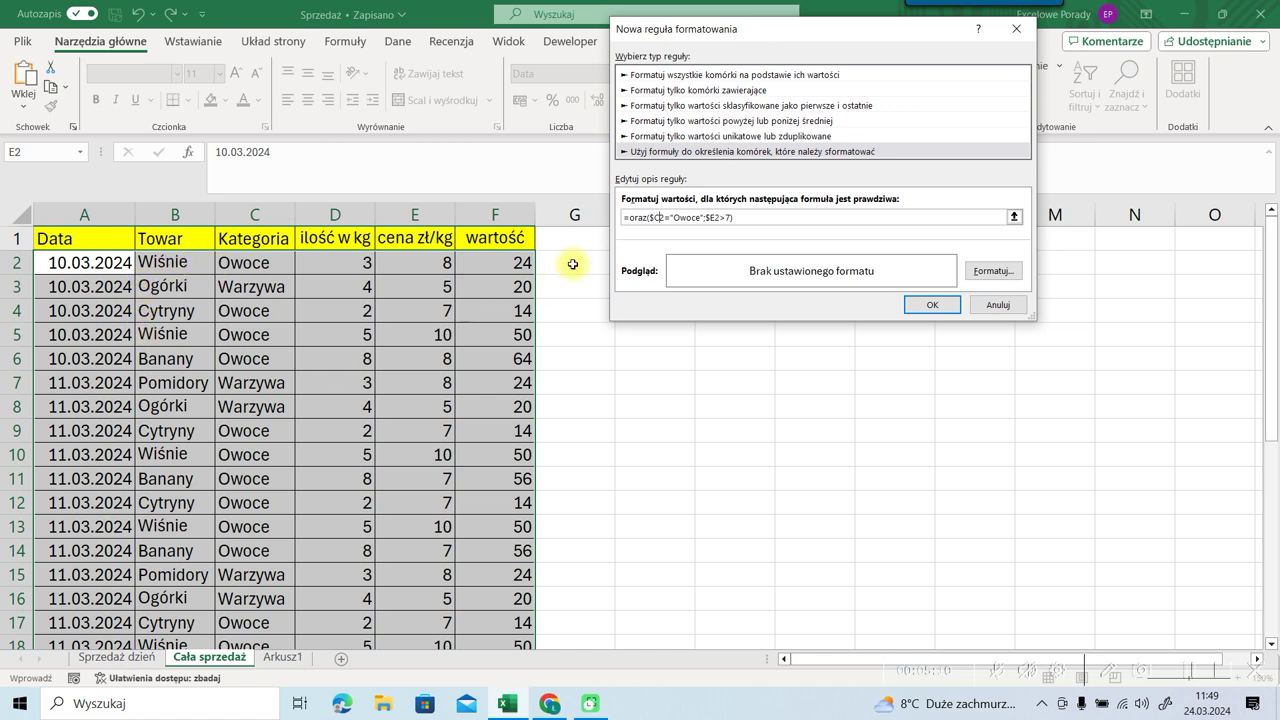
Step: Give the rule an orange fill and confirm both dialogs to apply it
{"action": "left_click", "coordinate": [745, 217]}
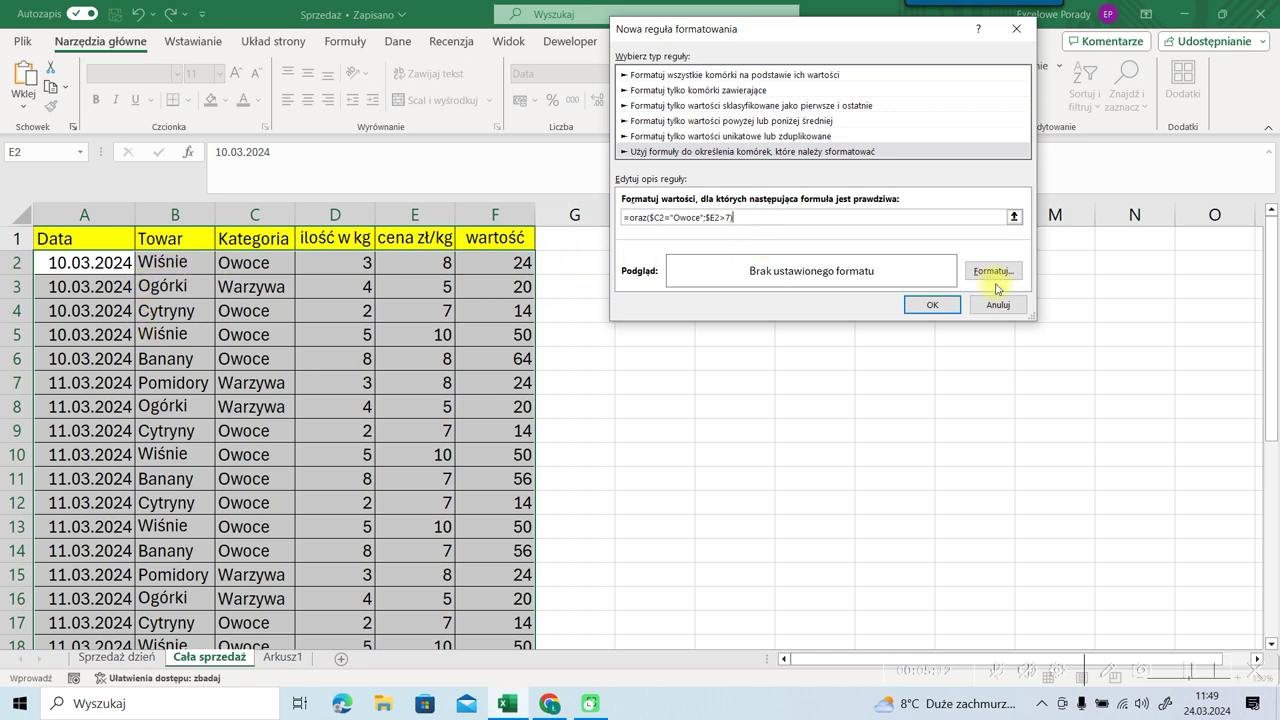
{"action": "left_click", "coordinate": [991, 273]}
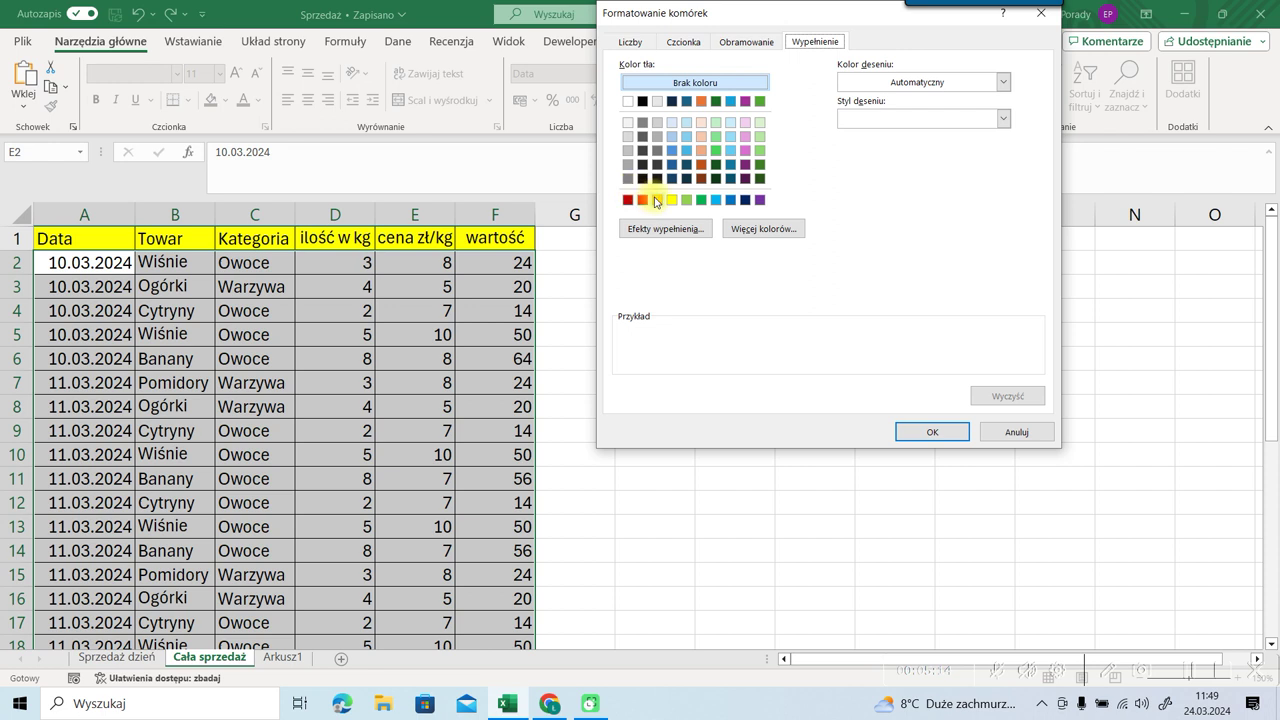
{"action": "left_click", "coordinate": [656, 200]}
{"action": "left_click", "coordinate": [945, 435]}
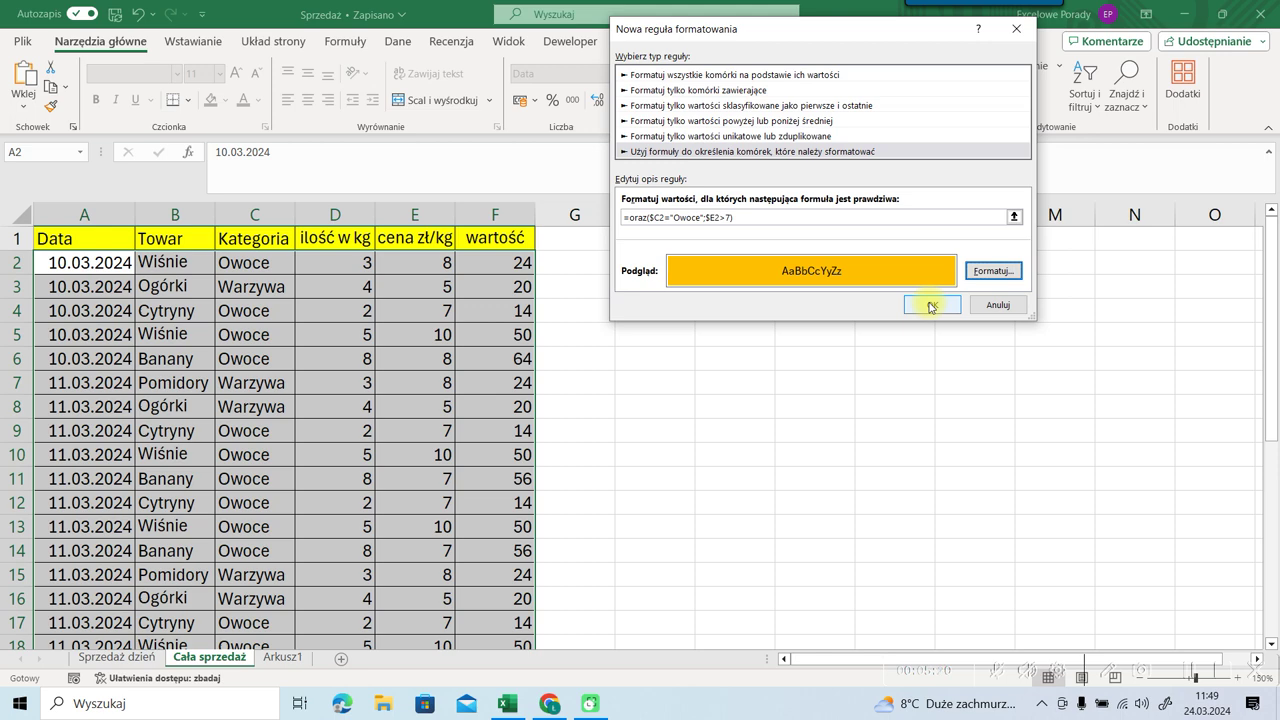
{"action": "left_click", "coordinate": [930, 306]}
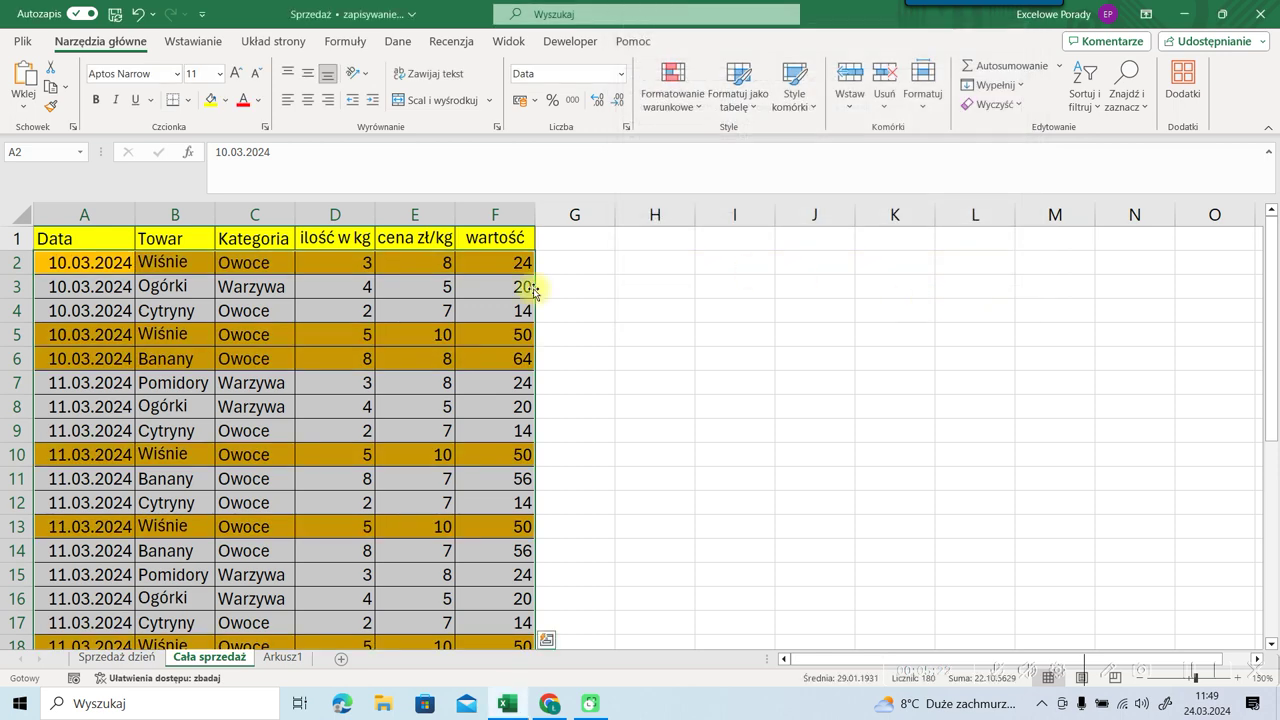
Step: Check the Owoce categories and prices against the orange highlighting throughout the table
{"action": "left_click", "coordinate": [250, 268]}
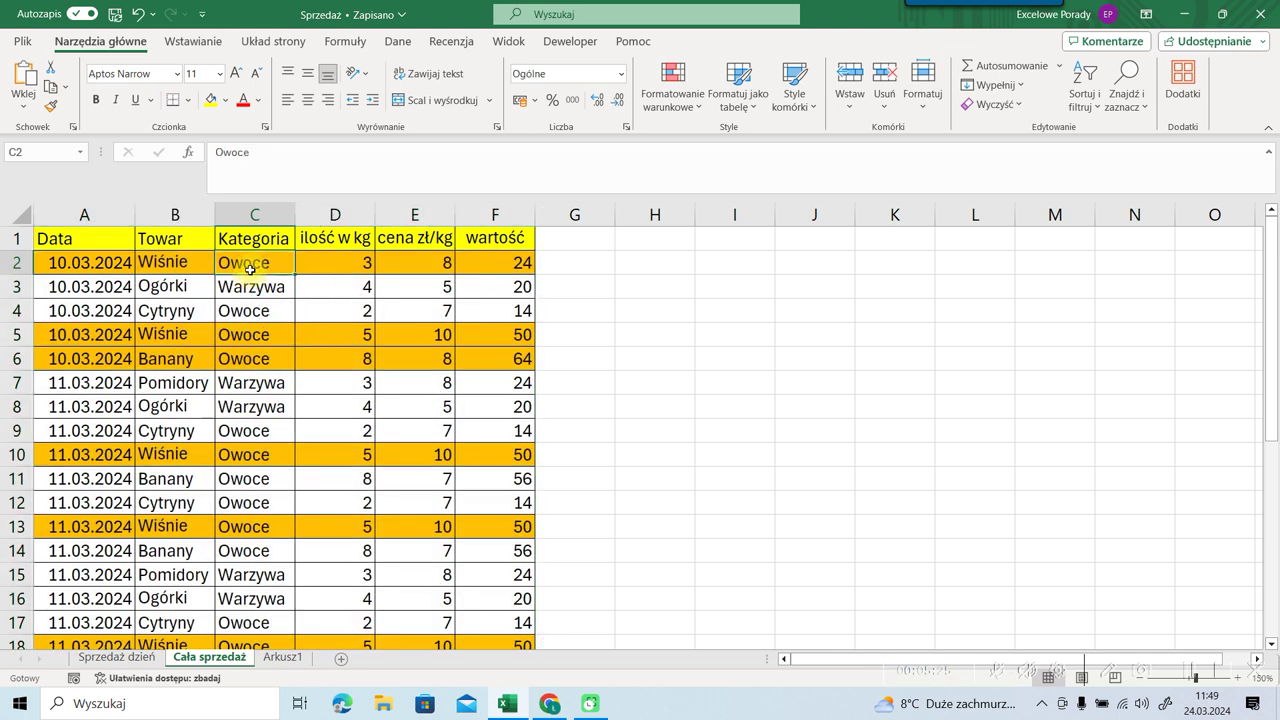
{"action": "left_click", "coordinate": [251, 340]}
{"action": "left_click", "coordinate": [250, 358]}
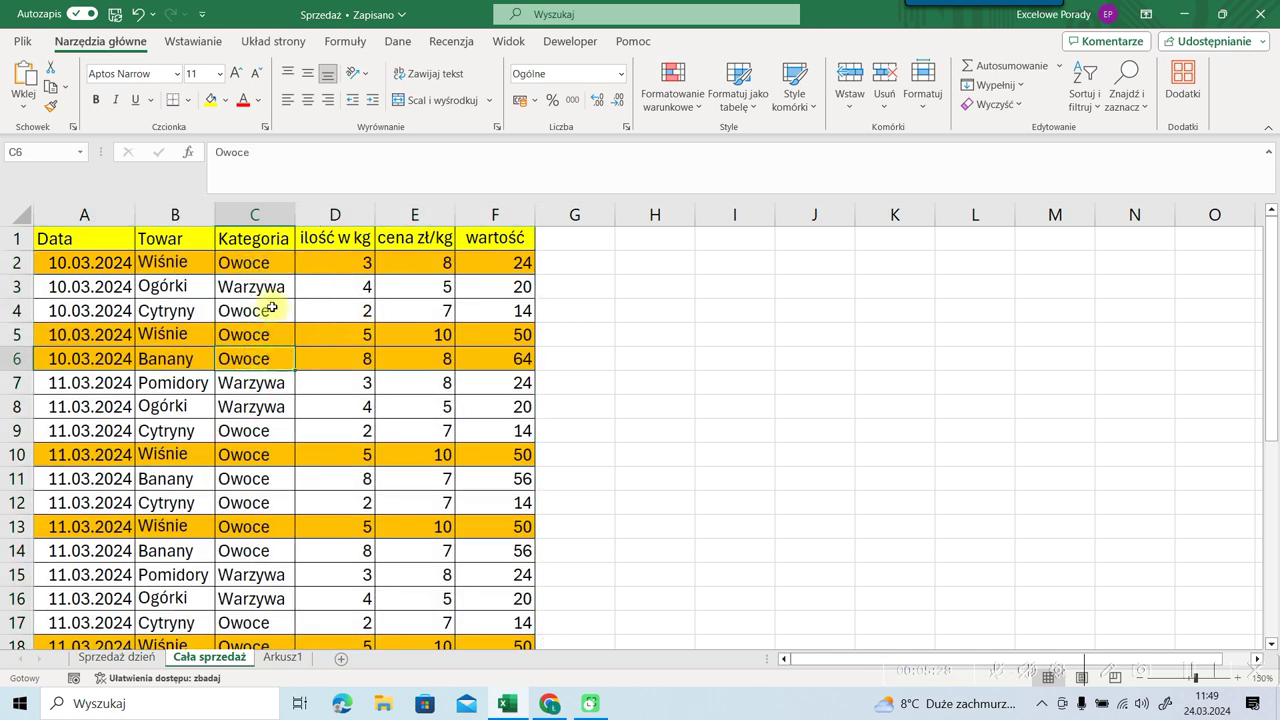
{"action": "left_click", "coordinate": [424, 315]}
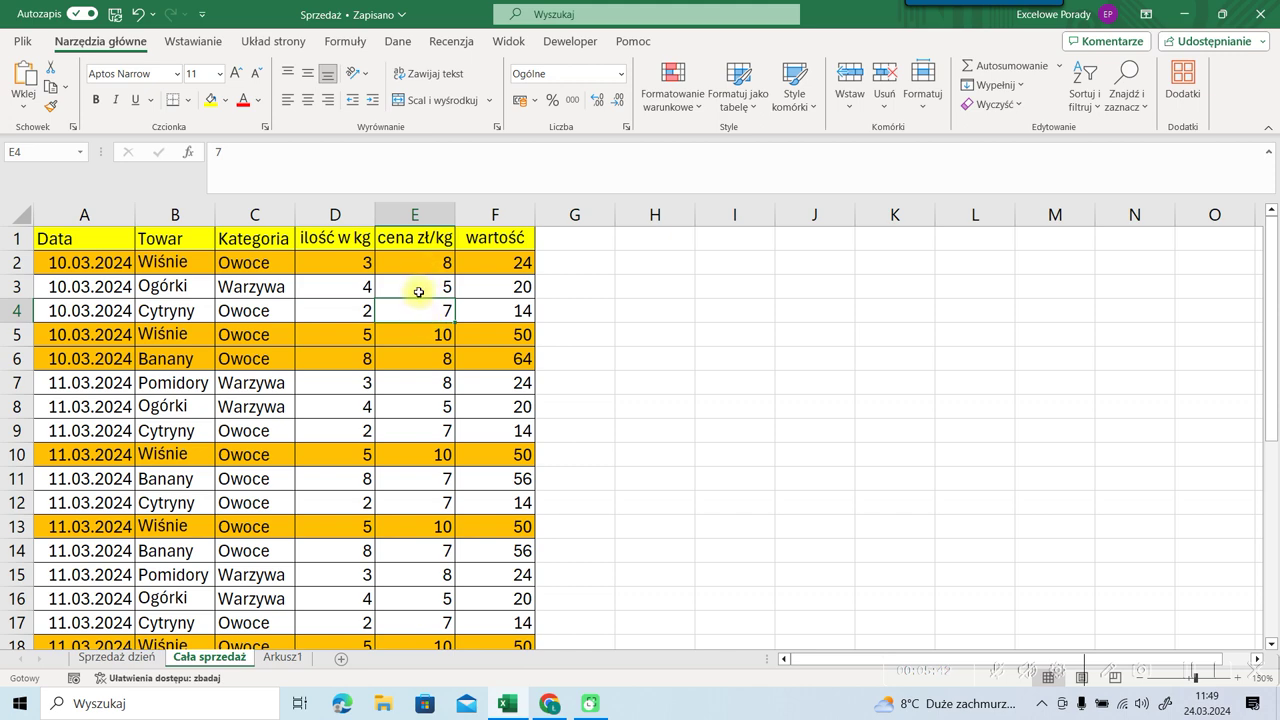
{"action": "scroll", "coordinate": [429, 399], "scroll_direction": "down", "scroll_amount": 2}
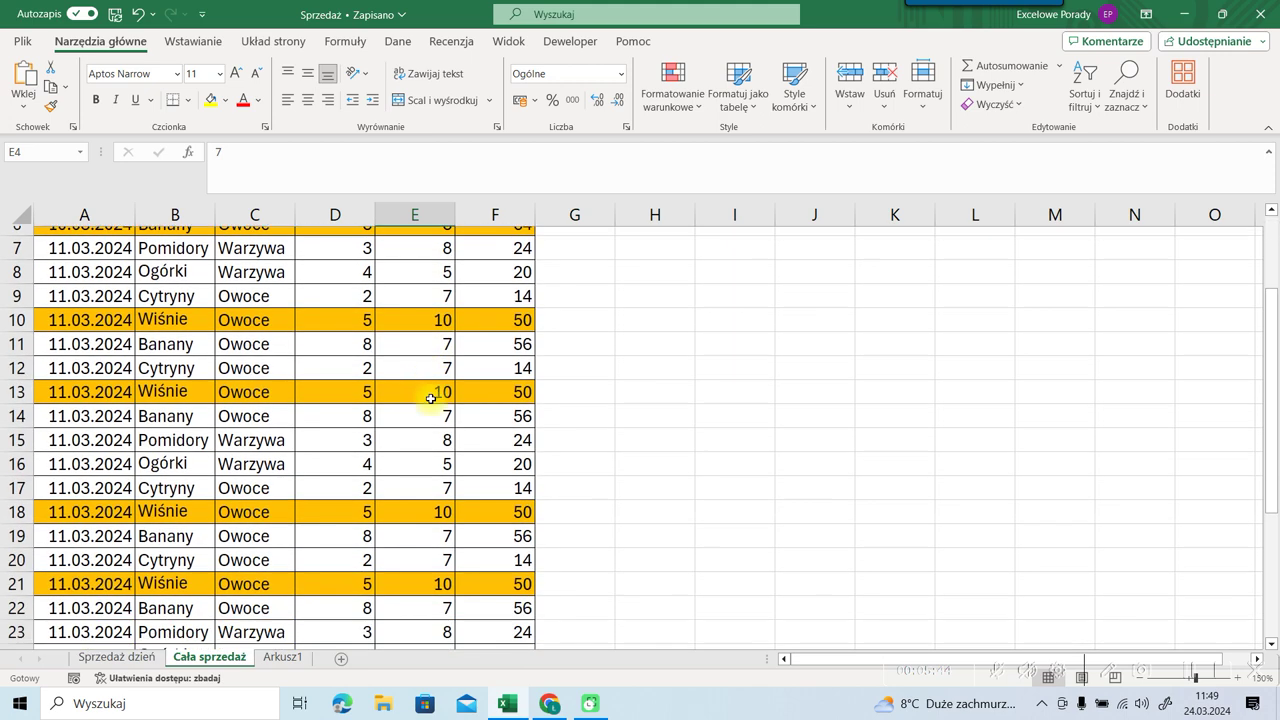
{"action": "scroll", "coordinate": [430, 399], "scroll_direction": "down", "scroll_amount": 1}
{"action": "scroll", "coordinate": [430, 399], "scroll_direction": "down", "scroll_amount": 3}
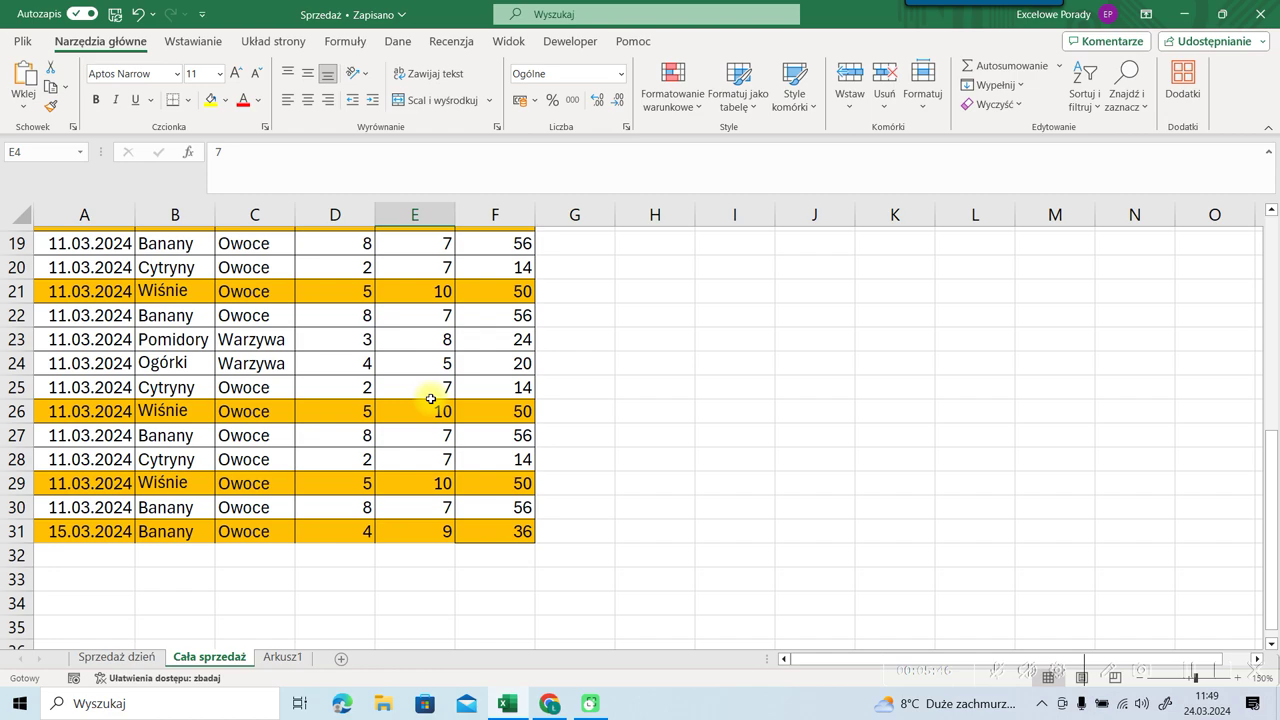
{"action": "scroll", "coordinate": [430, 399], "scroll_direction": "up", "scroll_amount": 3}
{"action": "scroll", "coordinate": [430, 399], "scroll_direction": "down", "scroll_amount": 4}
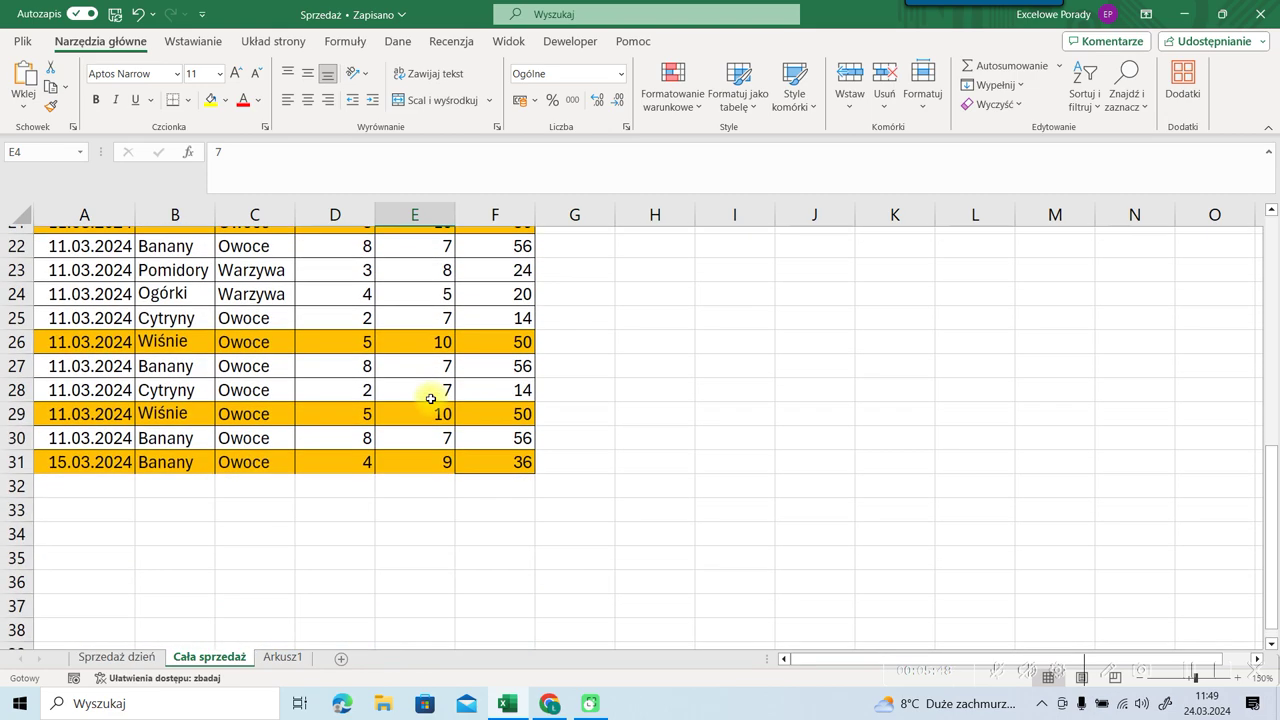
{"action": "scroll", "coordinate": [430, 399], "scroll_direction": "up", "scroll_amount": 2}
{"action": "scroll", "coordinate": [430, 399], "scroll_direction": "down", "scroll_amount": 2}
{"action": "scroll", "coordinate": [430, 399], "scroll_direction": "up", "scroll_amount": 5}
{"action": "scroll", "coordinate": [430, 399], "scroll_direction": "up", "scroll_amount": 2}
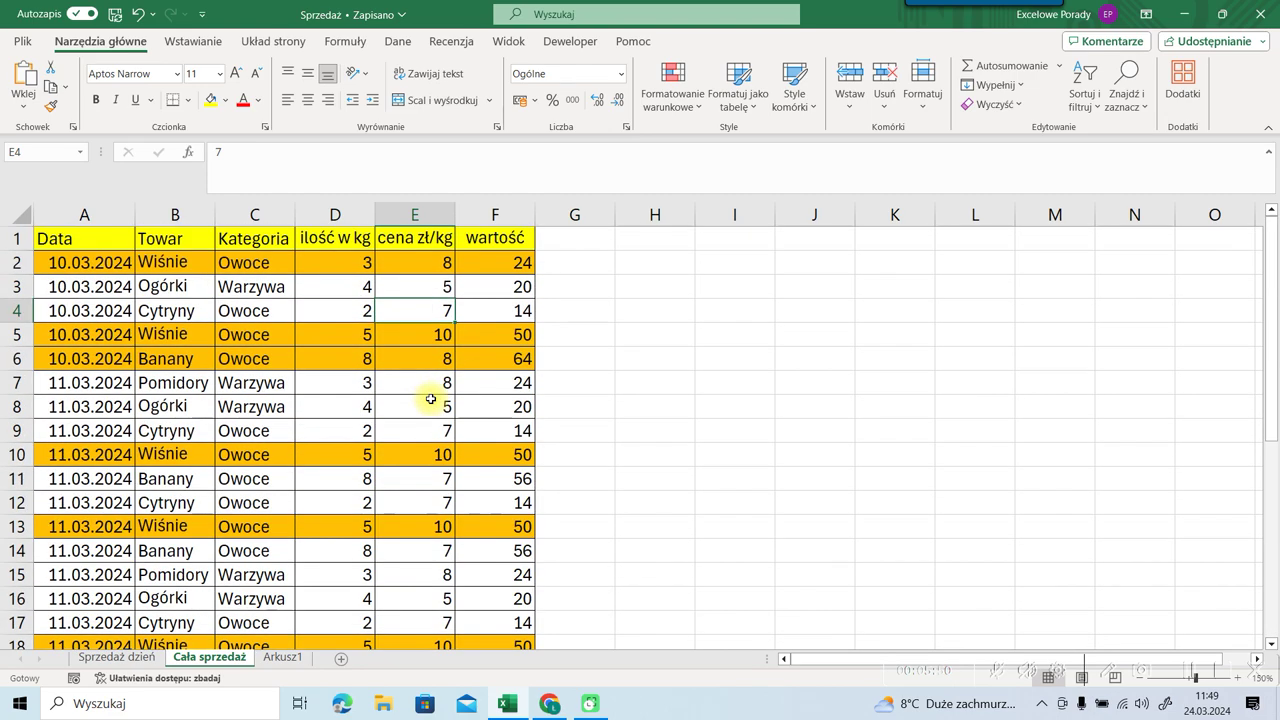
{"action": "scroll", "coordinate": [430, 399], "scroll_direction": "down", "scroll_amount": 4}
Step: Start a new record by entering the date 24.03.20 in cell A32
{"action": "left_click", "coordinate": [430, 385]}
{"action": "scroll", "coordinate": [360, 446], "scroll_direction": "down", "scroll_amount": 5}
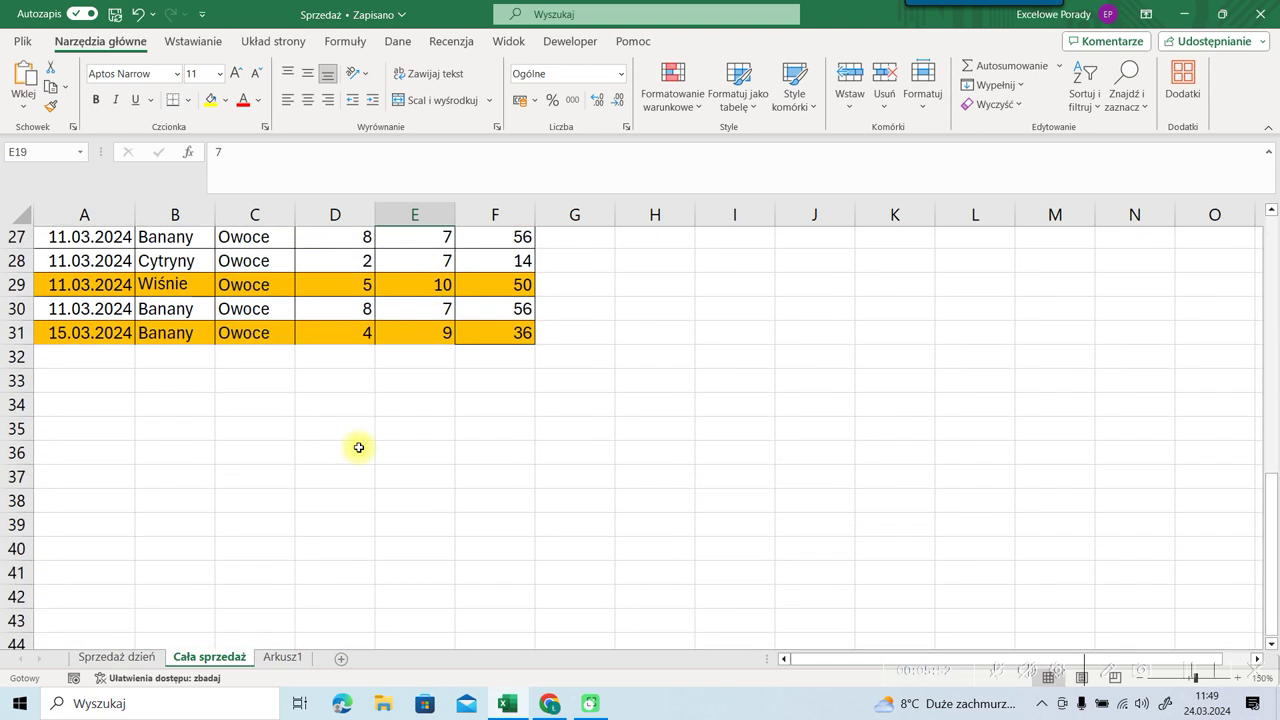
{"action": "left_click", "coordinate": [83, 358]}
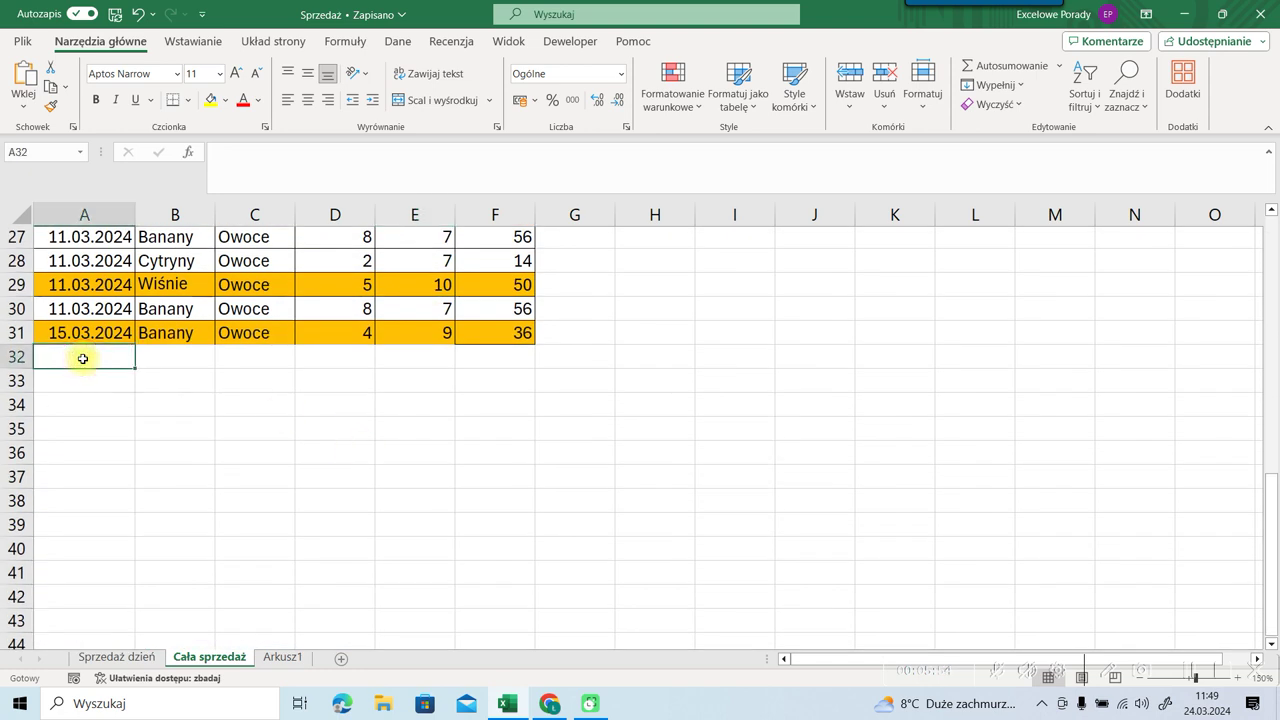
{"action": "type", "text": "24.03.2024"}
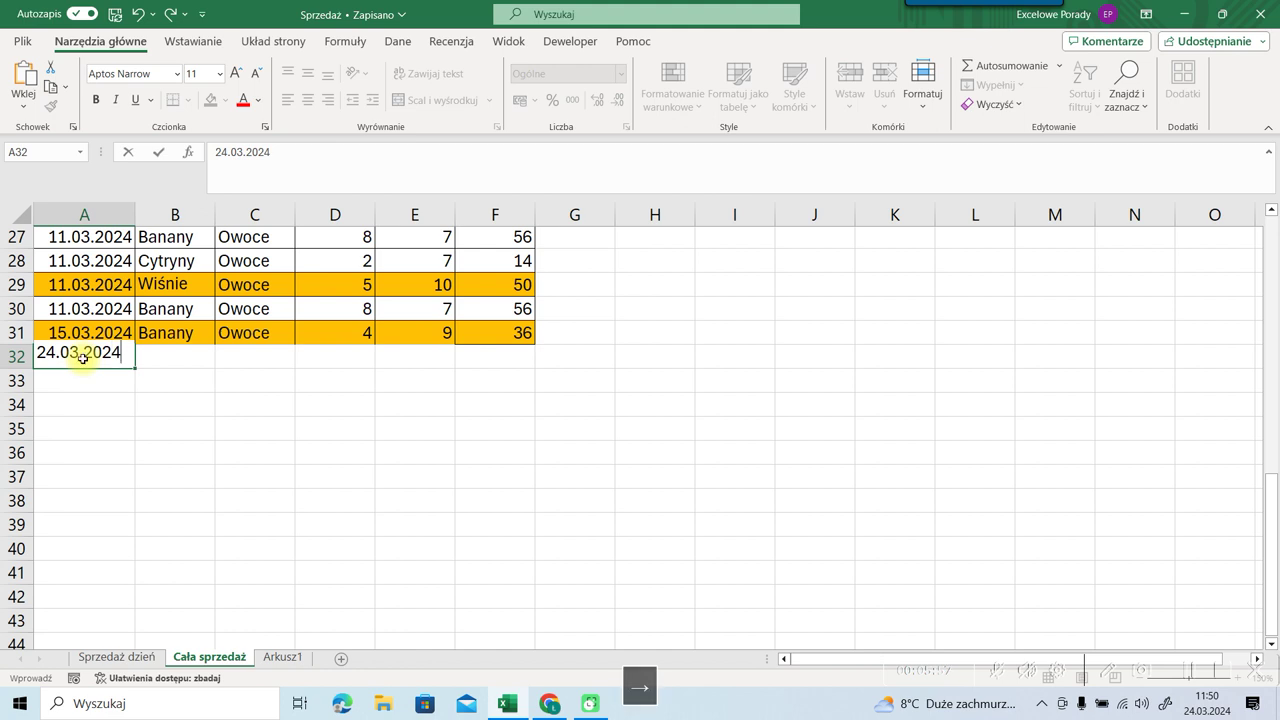
Step: Fill row 32 with Banany, Owoce, quantity 5 and price 10, giving value 50
{"action": "key", "text": "Tab"}
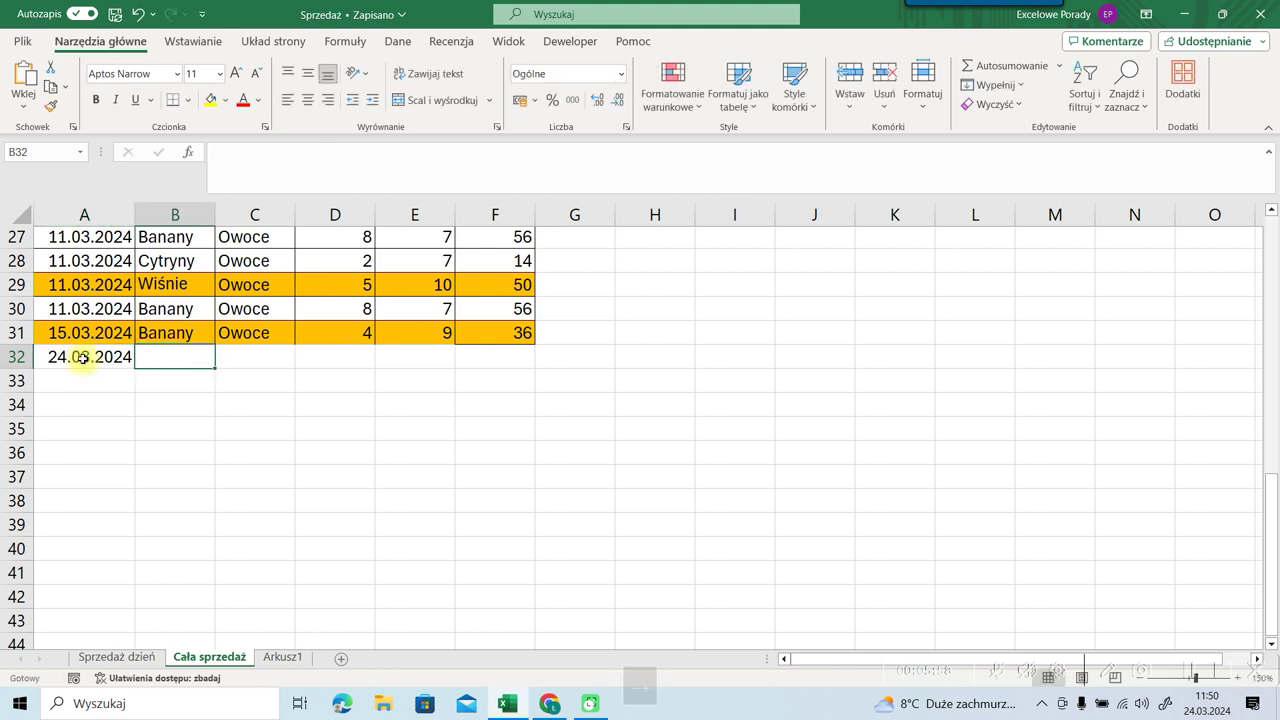
{"action": "type", "text": "Bna"}
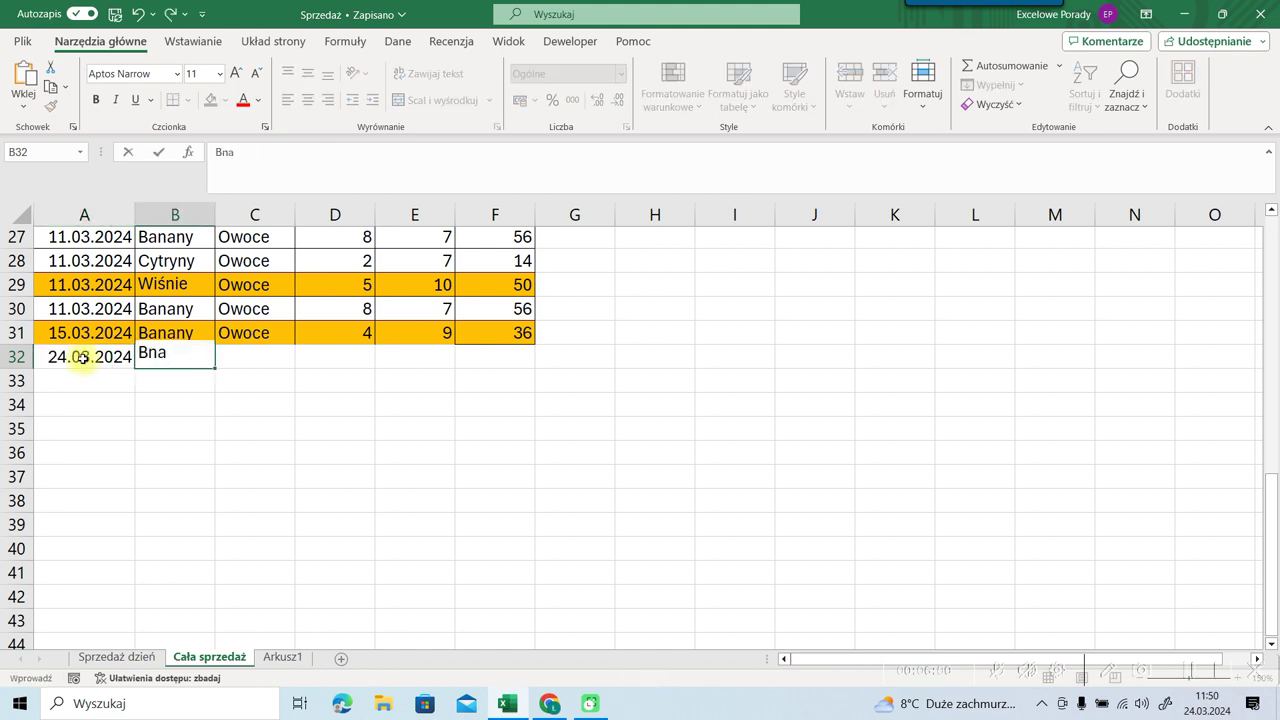
{"action": "key", "text": "BackSpace"}
{"action": "key", "text": "BackSpace"}
{"action": "type", "text": "a"}
{"action": "key", "text": "Tab"}
{"action": "type", "text": "O"}
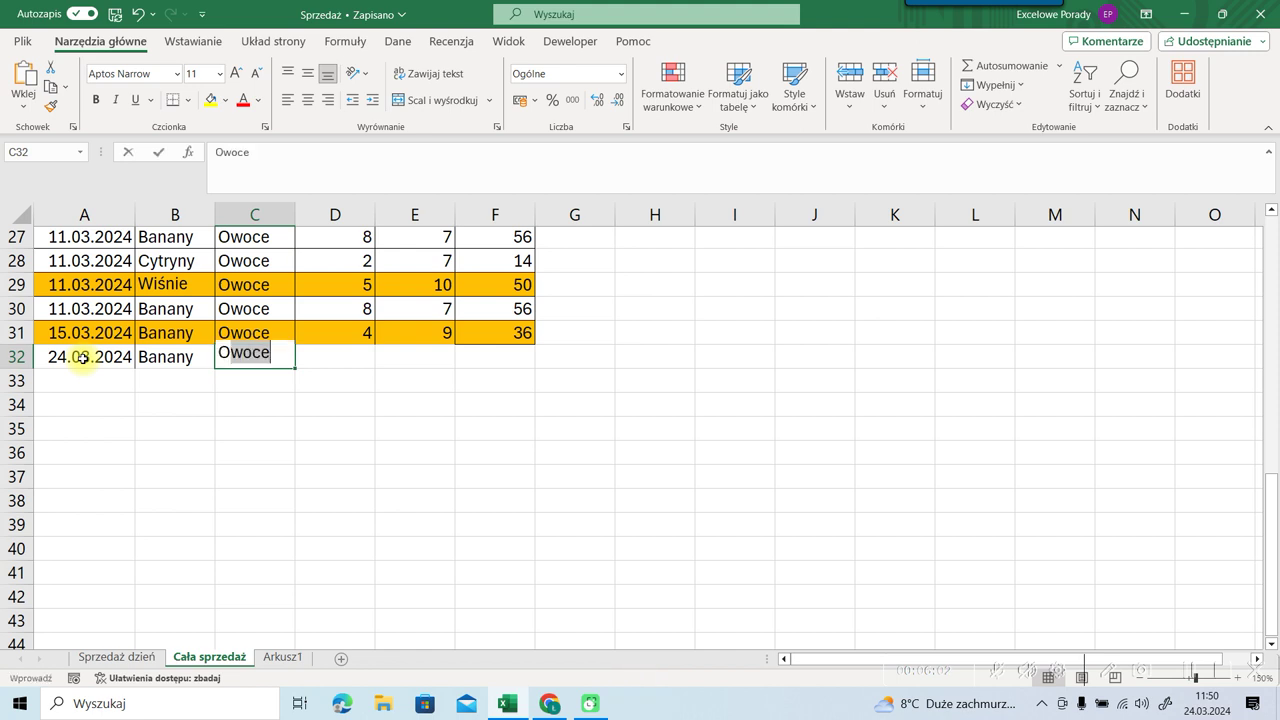
{"action": "key", "text": "Tab"}
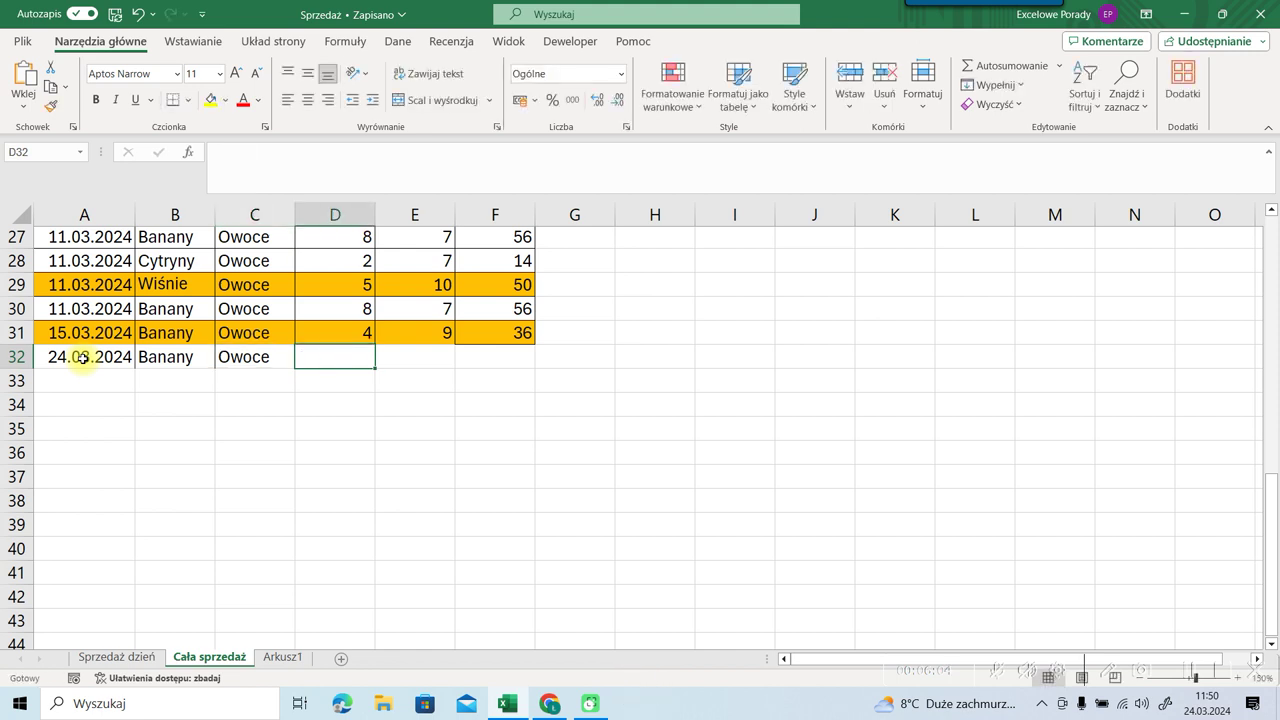
{"action": "type", "text": "5"}
{"action": "key", "text": "Tab"}
{"action": "type", "text": "1"}
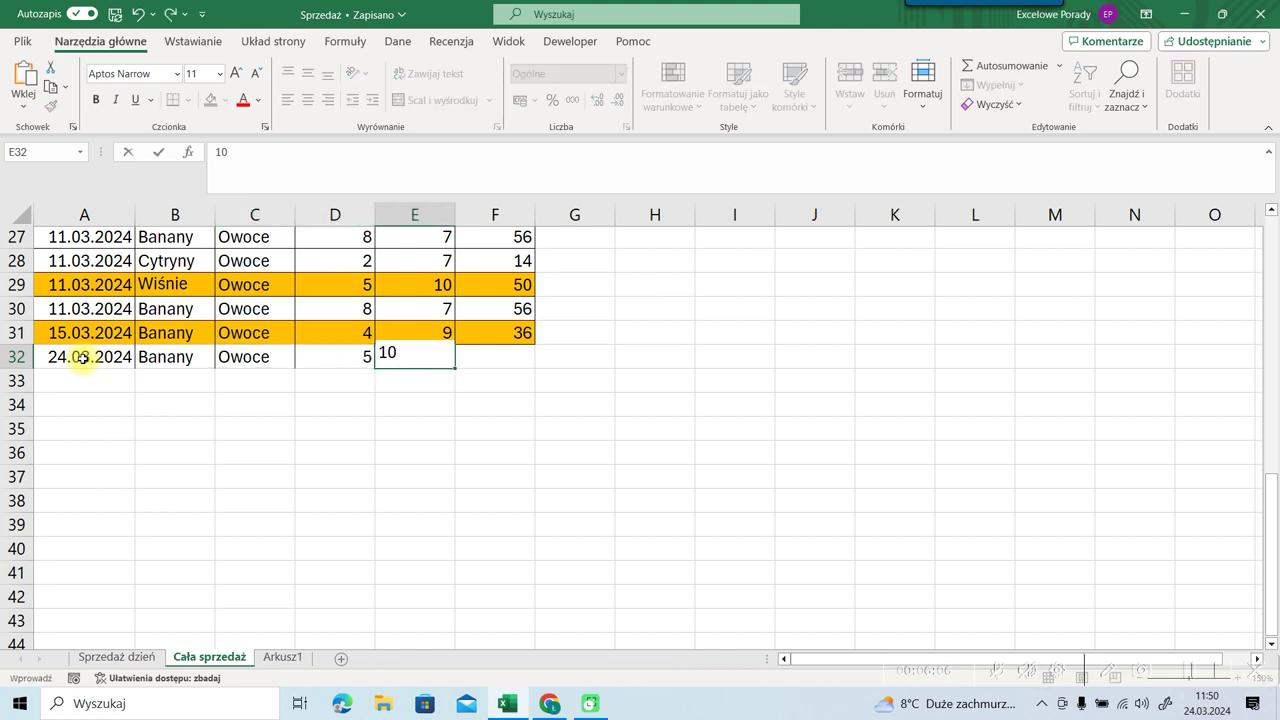
{"action": "key", "text": "Tab"}
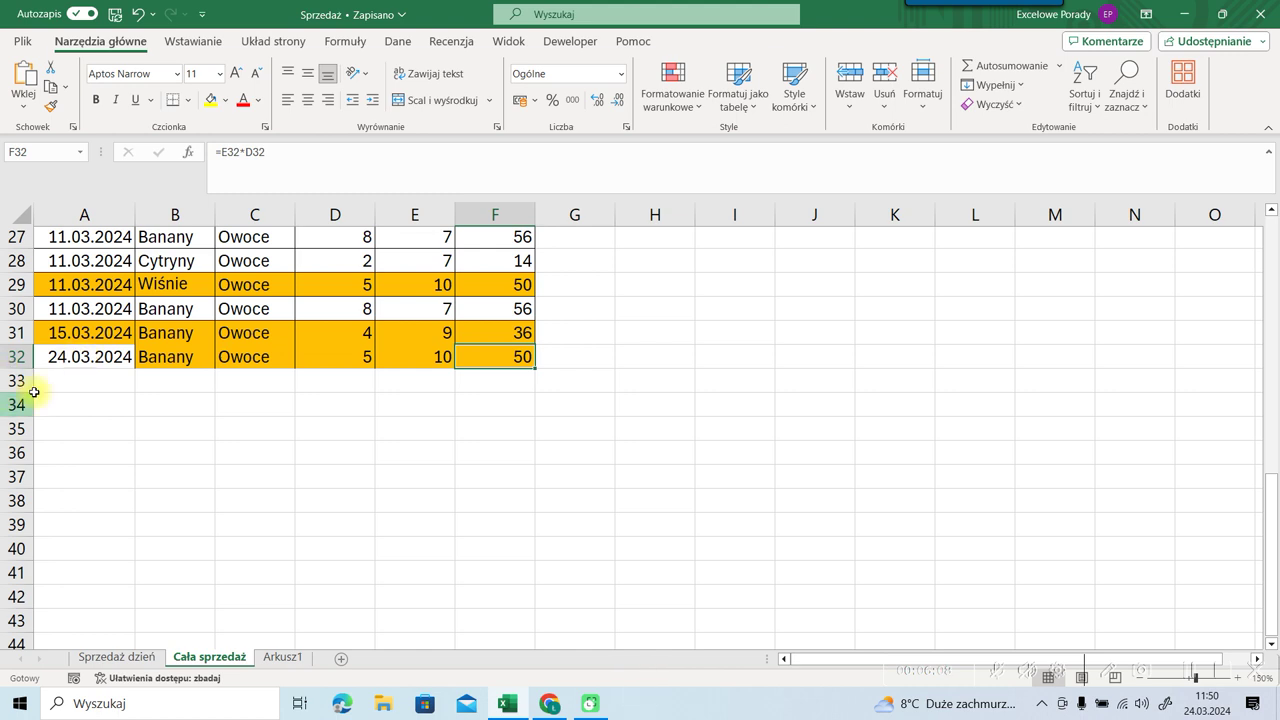
{"action": "left_click", "coordinate": [92, 385]}
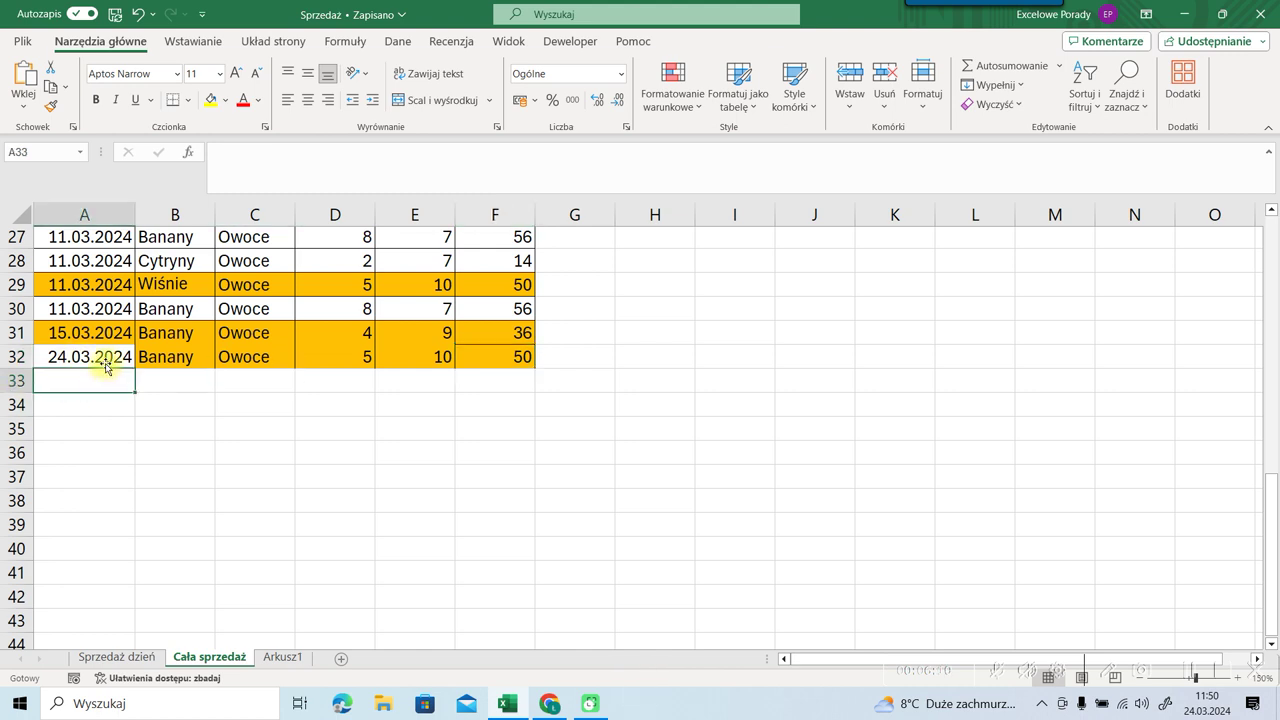
Step: Drag A33 onto A32 but keep the existing 24.03.2024 date
{"action": "left_click_drag", "start_coordinate": [104, 367], "coordinate": [86, 357]}
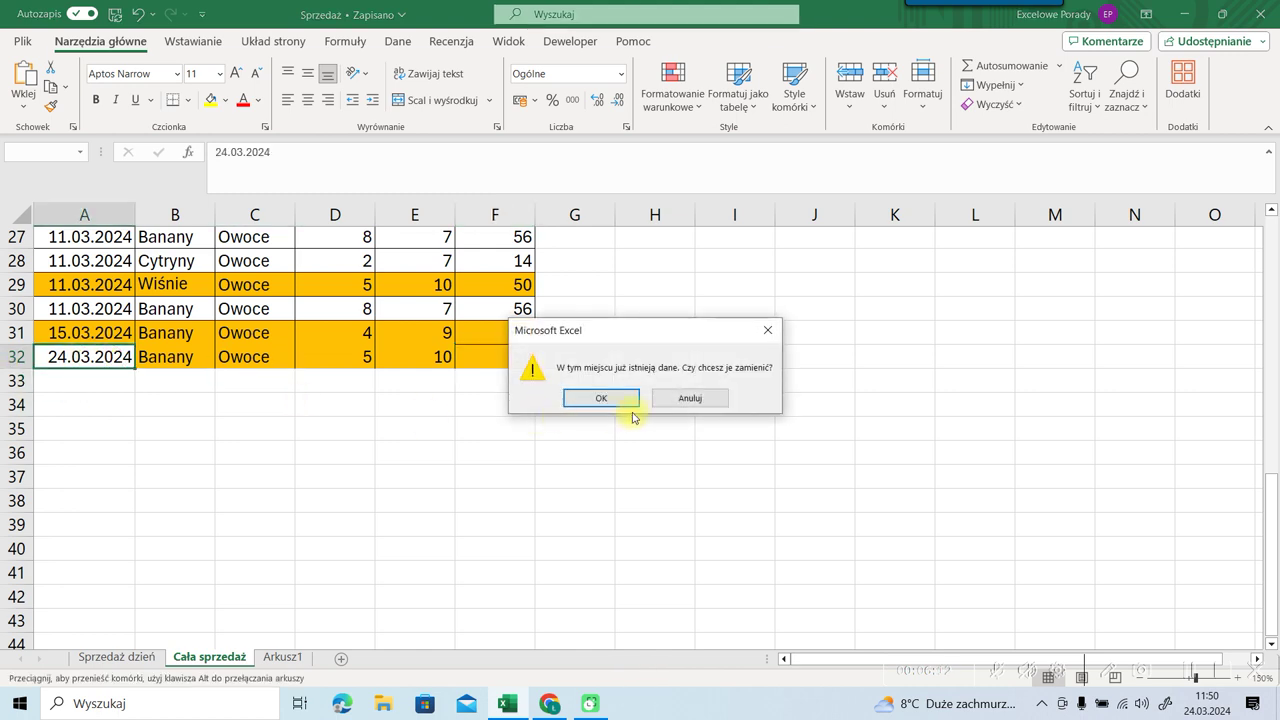
{"action": "left_click", "coordinate": [667, 400]}
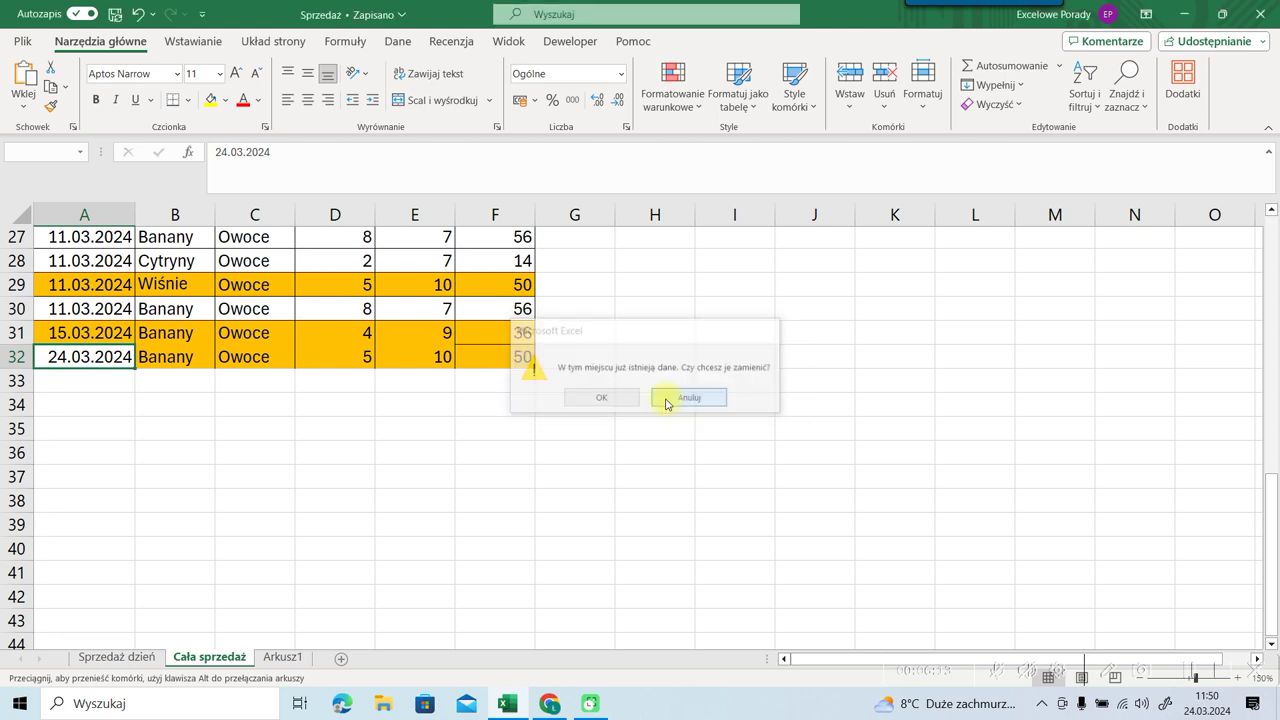
{"action": "left_click", "coordinate": [105, 357]}
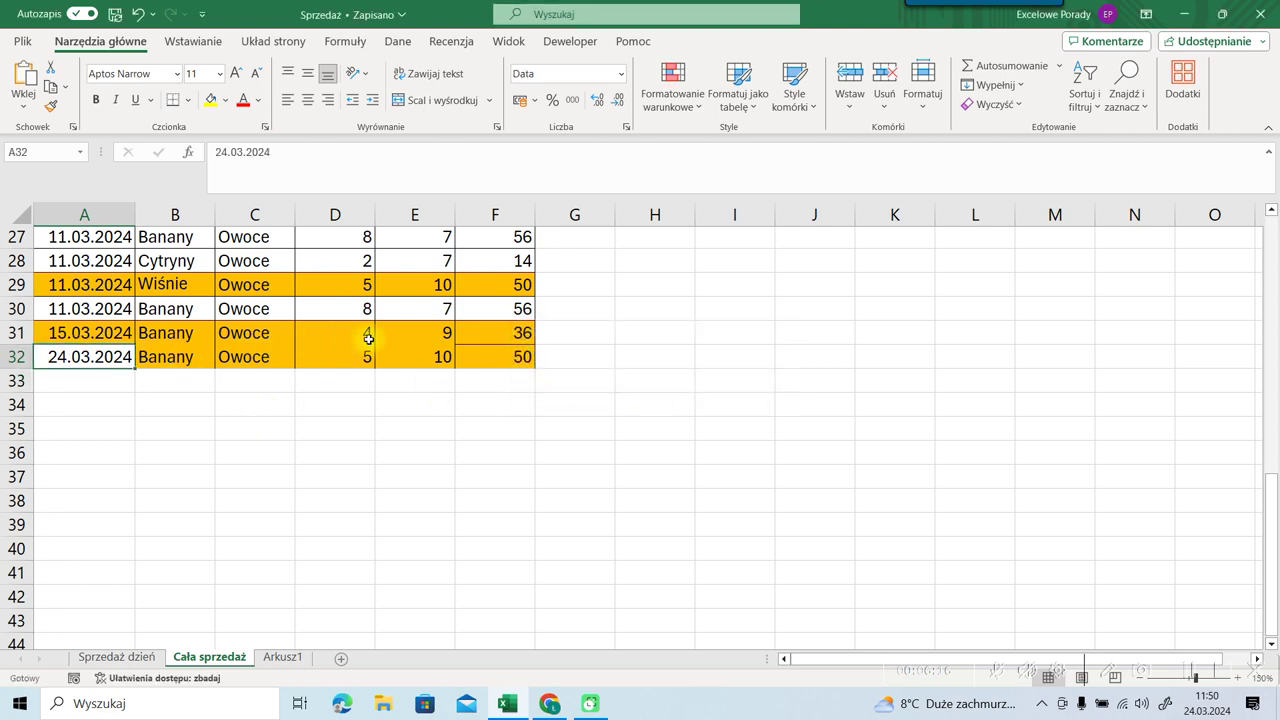
Step: Return to the top of the sheet and open the Formatowanie warunkowe menu
{"action": "scroll", "coordinate": [366, 334], "scroll_direction": "up", "scroll_amount": 1}
{"action": "scroll", "coordinate": [369, 338], "scroll_direction": "up", "scroll_amount": 2}
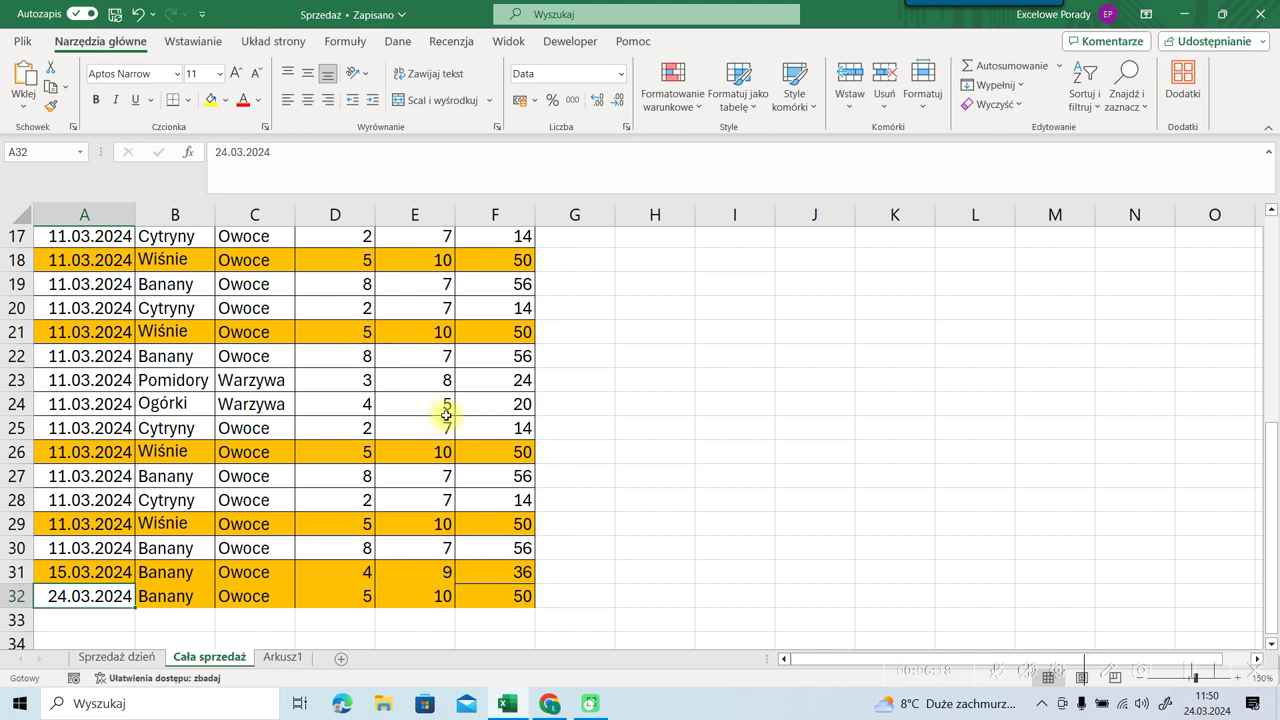
{"action": "scroll", "coordinate": [446, 413], "scroll_direction": "up", "scroll_amount": 4}
{"action": "scroll", "coordinate": [446, 415], "scroll_direction": "up", "scroll_amount": 1}
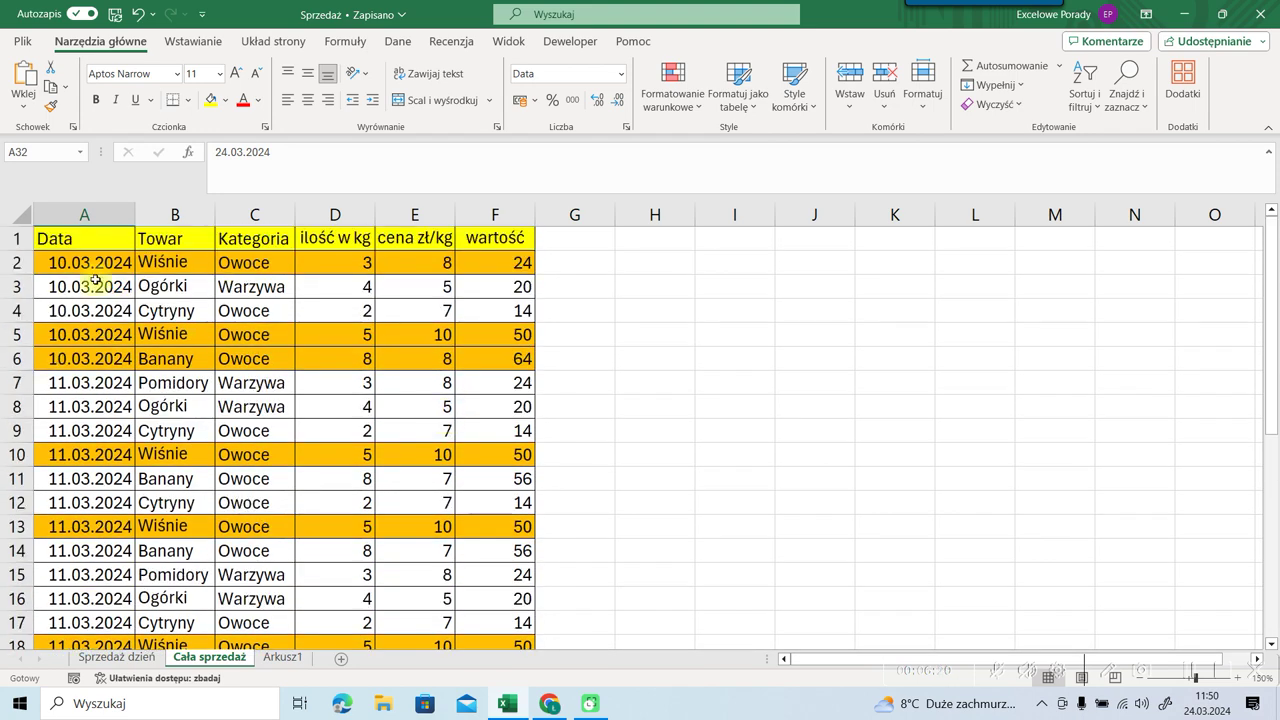
{"action": "left_click", "coordinate": [667, 101]}
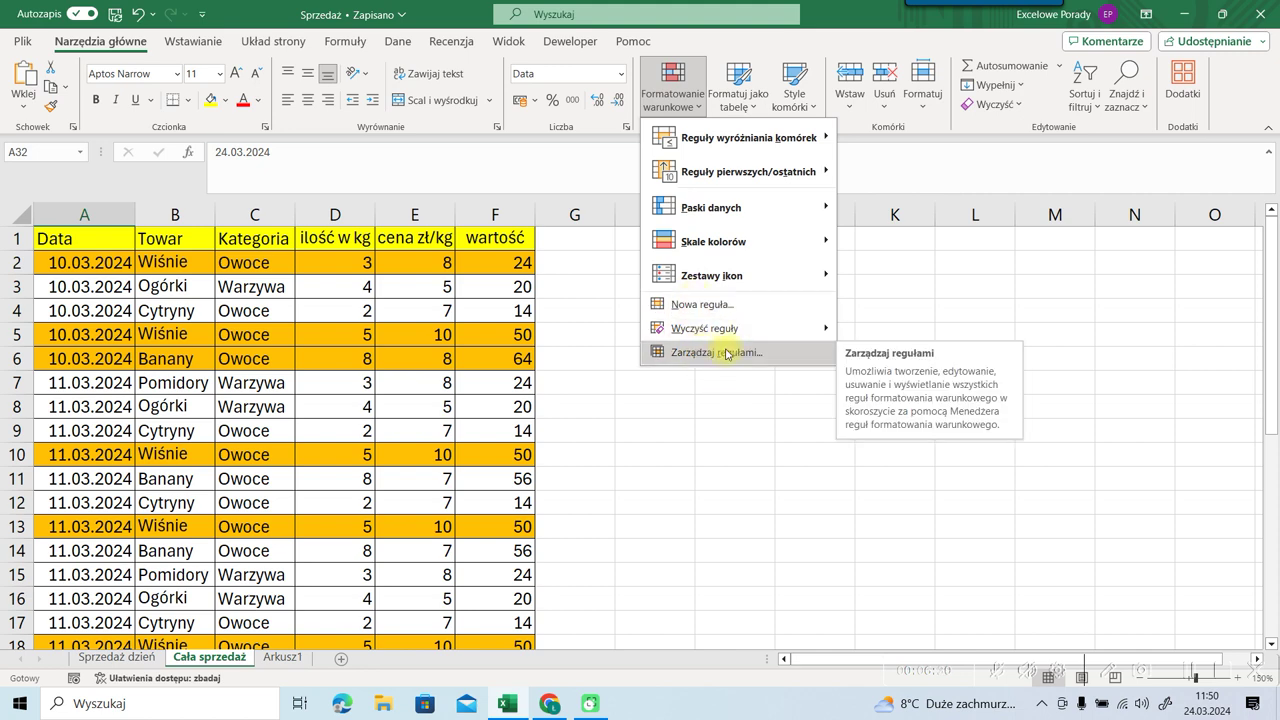
Step: In the rules manager for Ten arkusz, change the orange rule's Dotyczy range to =$A:$F
{"action": "left_click", "coordinate": [731, 352]}
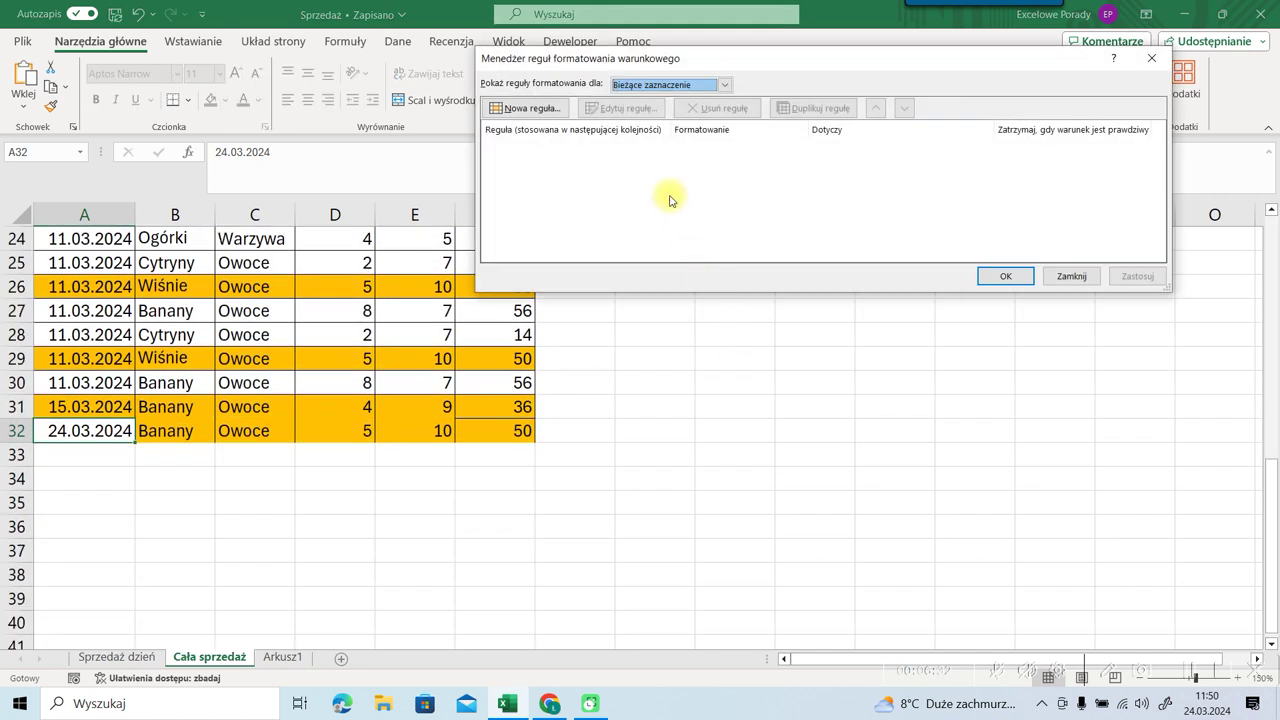
{"action": "left_click", "coordinate": [723, 87]}
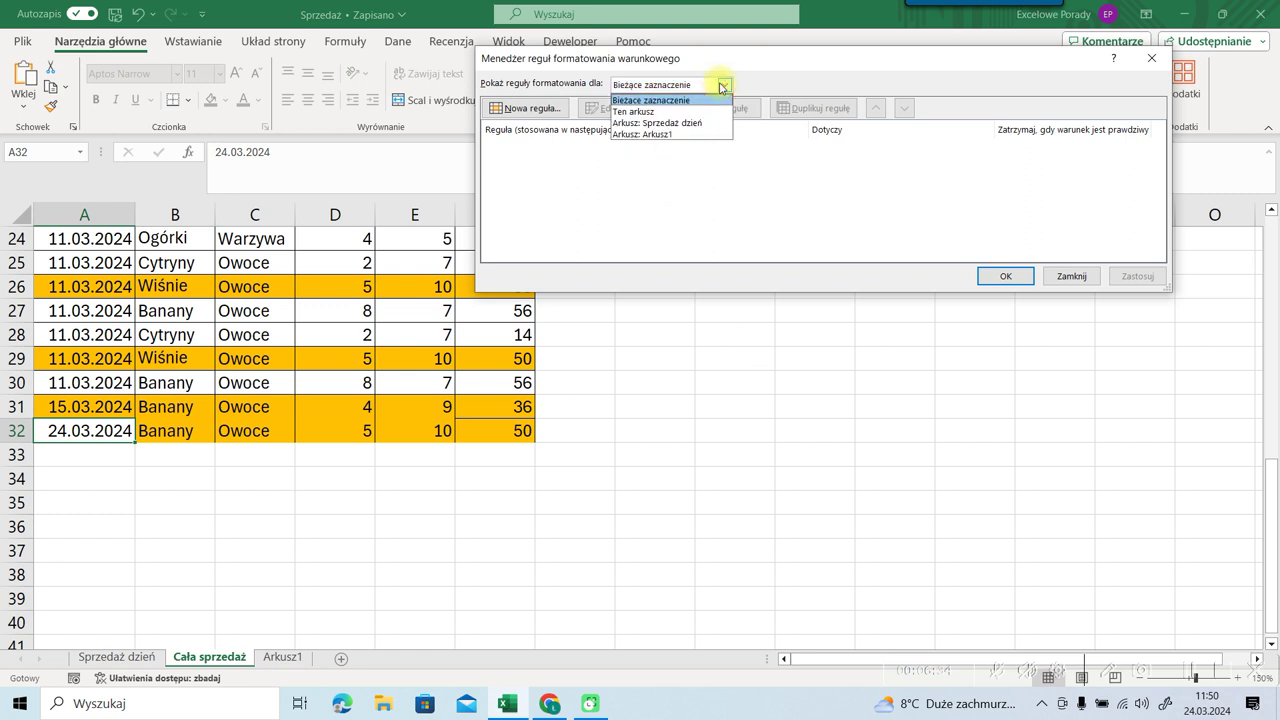
{"action": "left_click", "coordinate": [672, 113]}
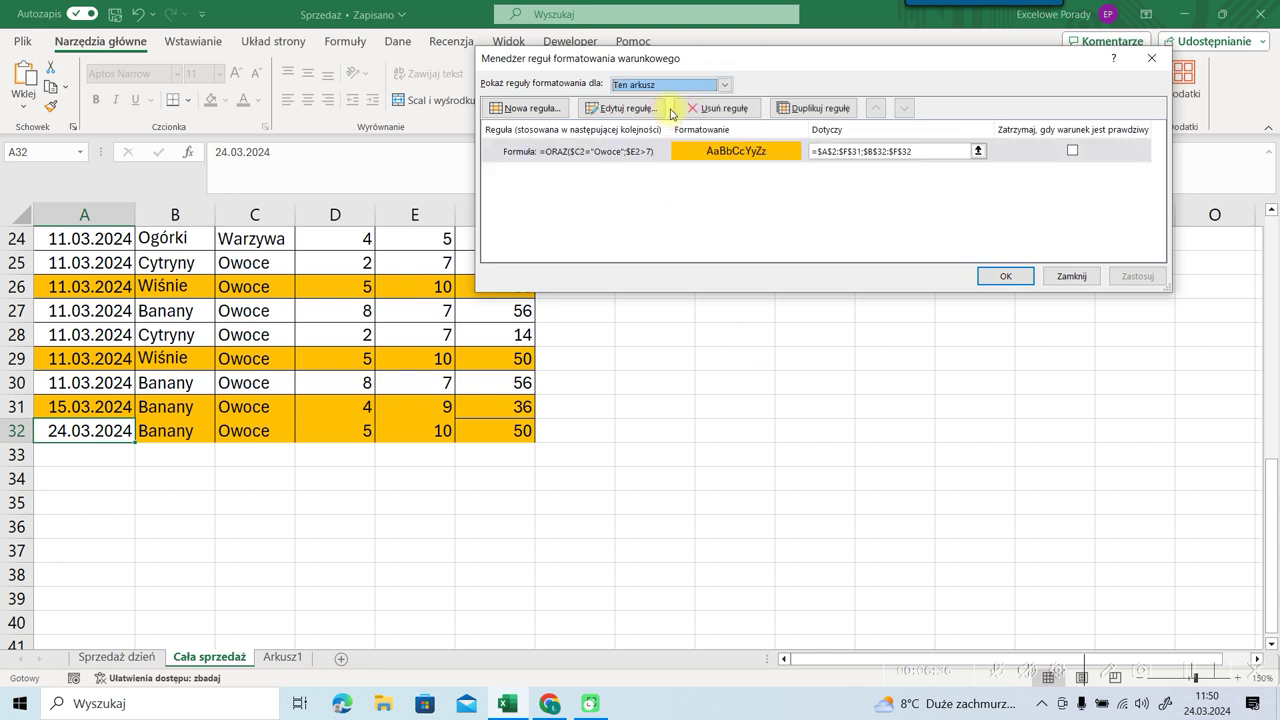
{"action": "left_click", "coordinate": [700, 152]}
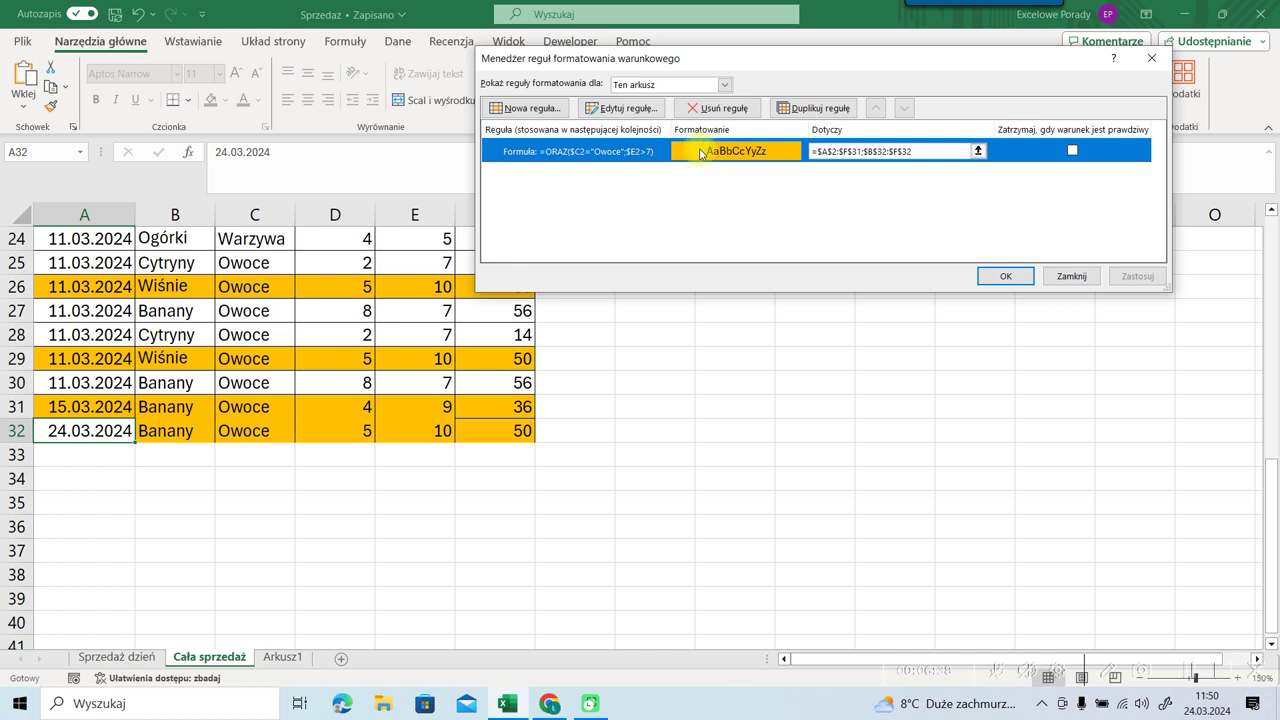
{"action": "left_click", "coordinate": [822, 152]}
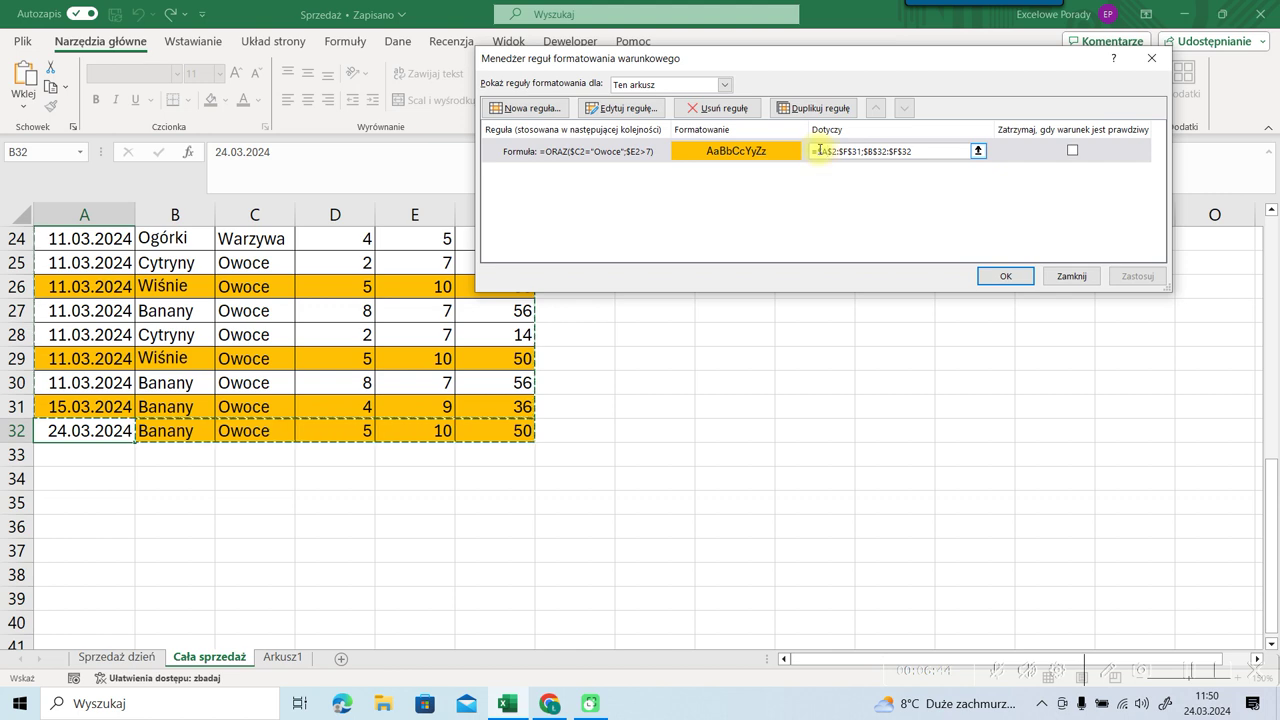
{"action": "left_click_drag", "start_coordinate": [820, 151], "coordinate": [897, 155]}
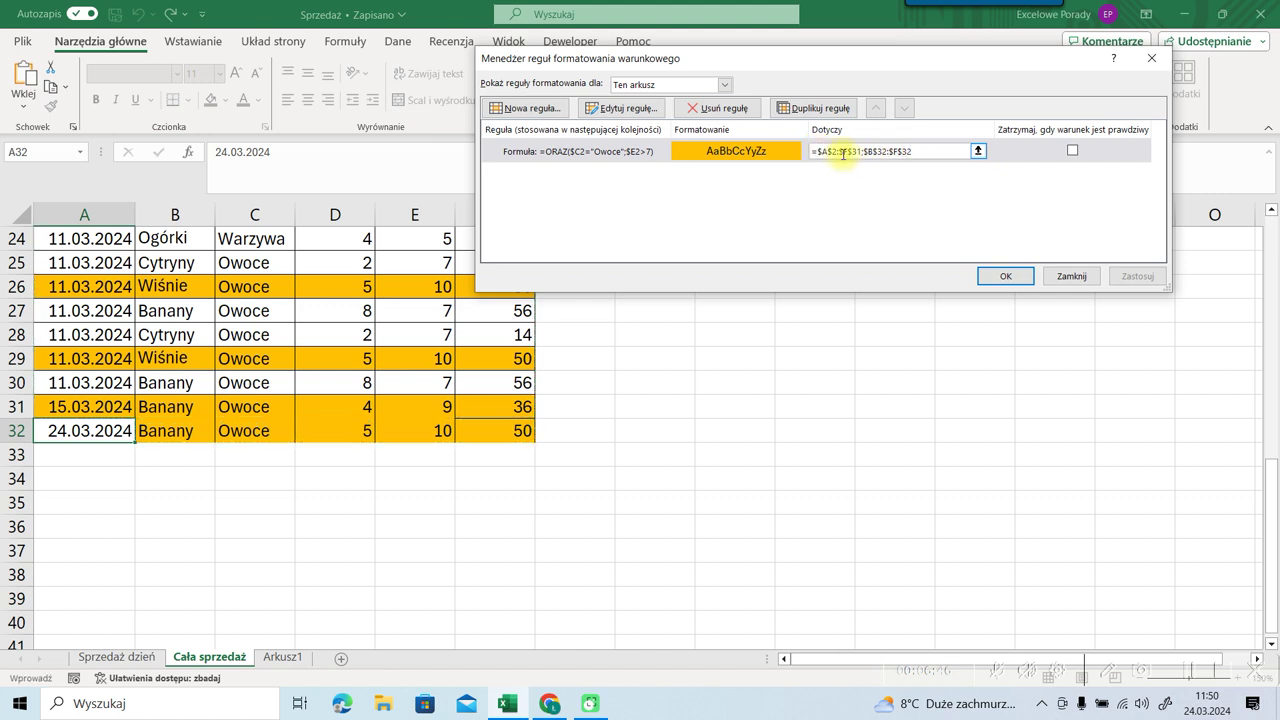
{"action": "left_click_drag", "start_coordinate": [833, 151], "coordinate": [921, 153]}
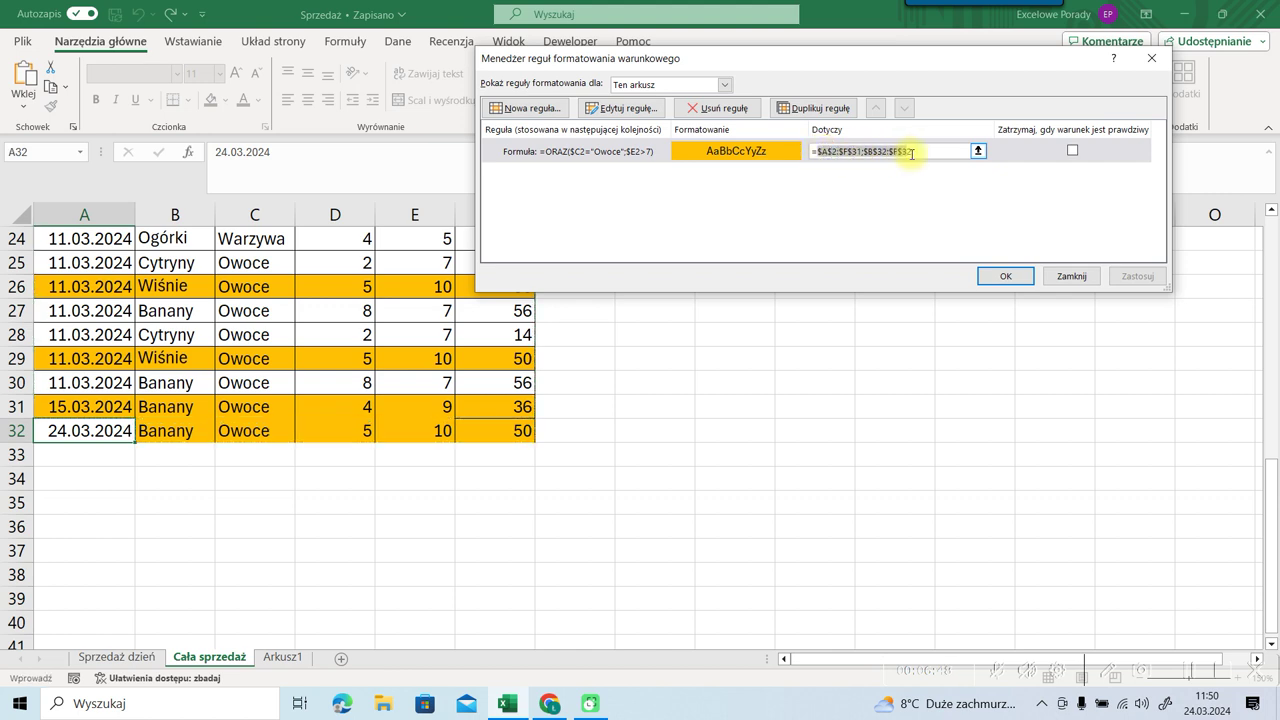
{"action": "key", "text": "BackSpace"}
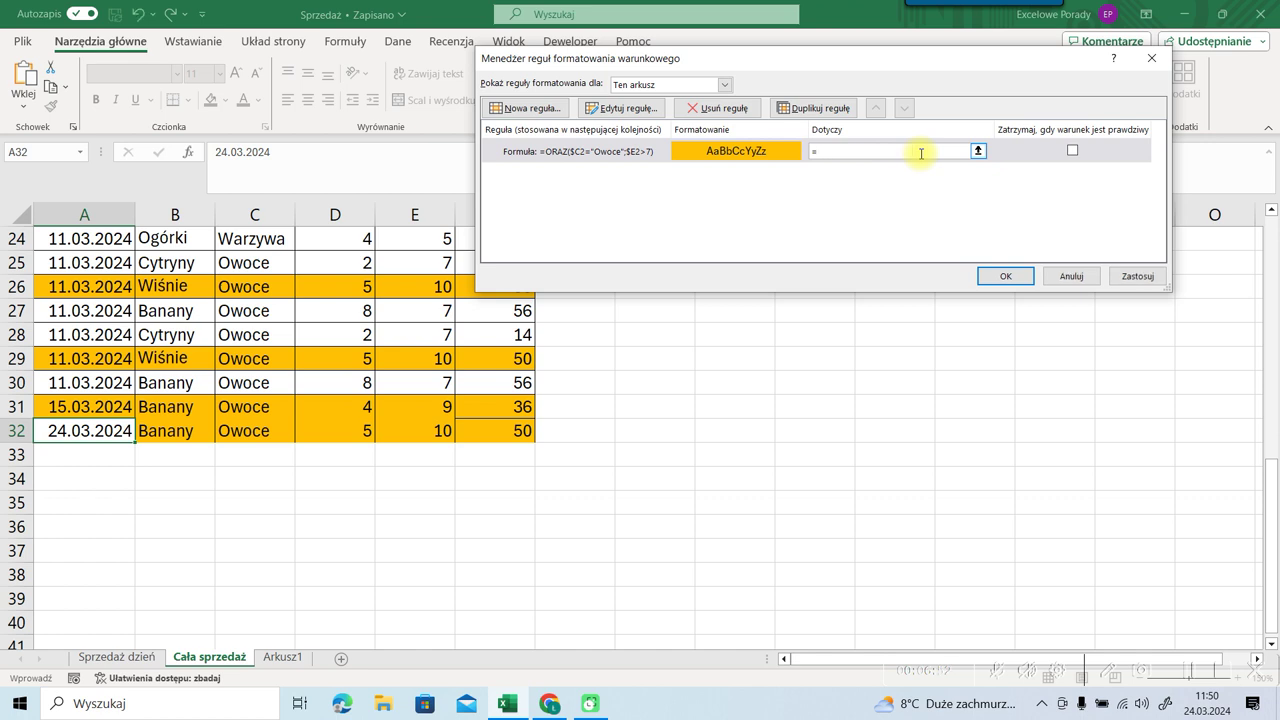
{"action": "type", "text": "$"}
{"action": "type", "text": "a"}
{"action": "type", "text": ":$f"}
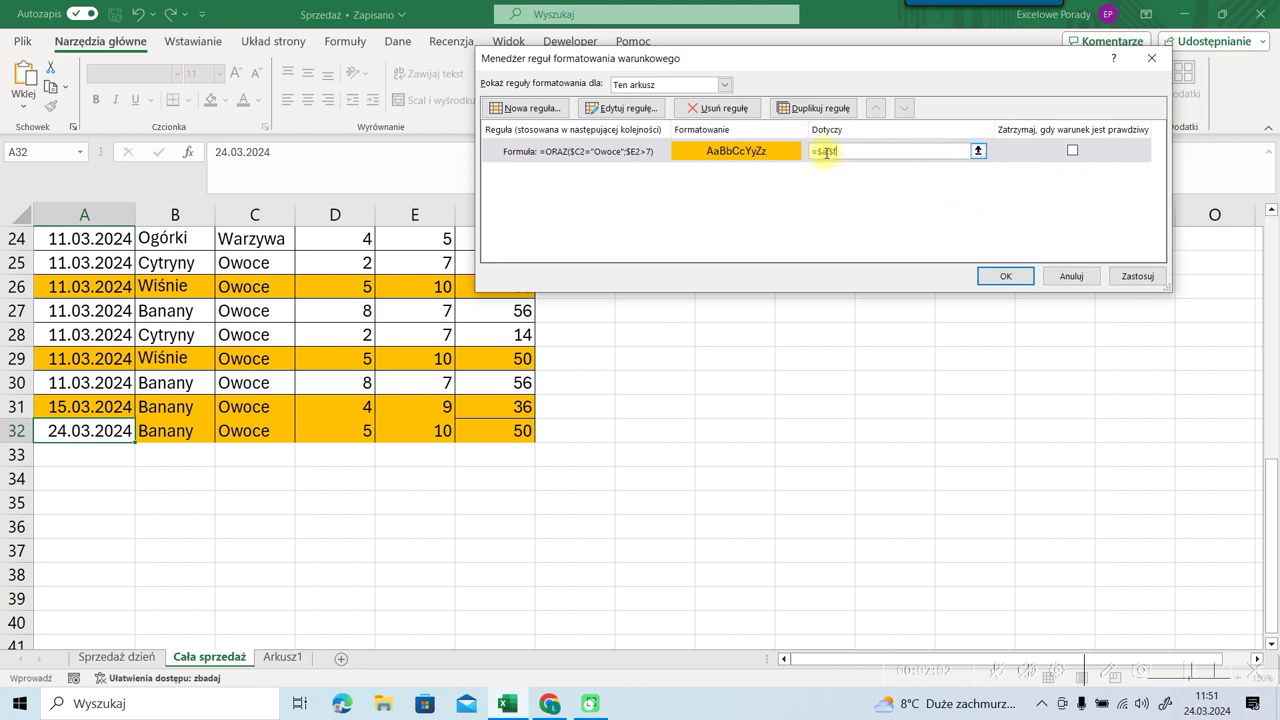
{"action": "left_click", "coordinate": [1128, 283]}
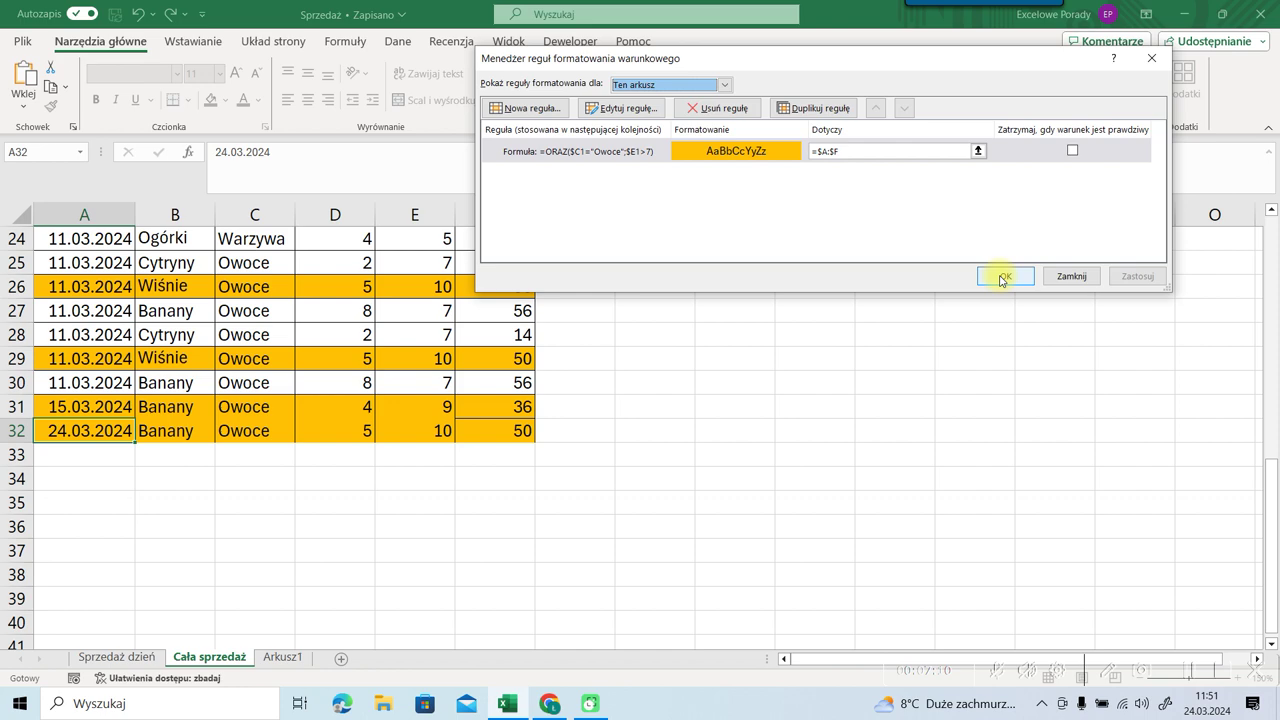
{"action": "left_click", "coordinate": [1002, 278]}
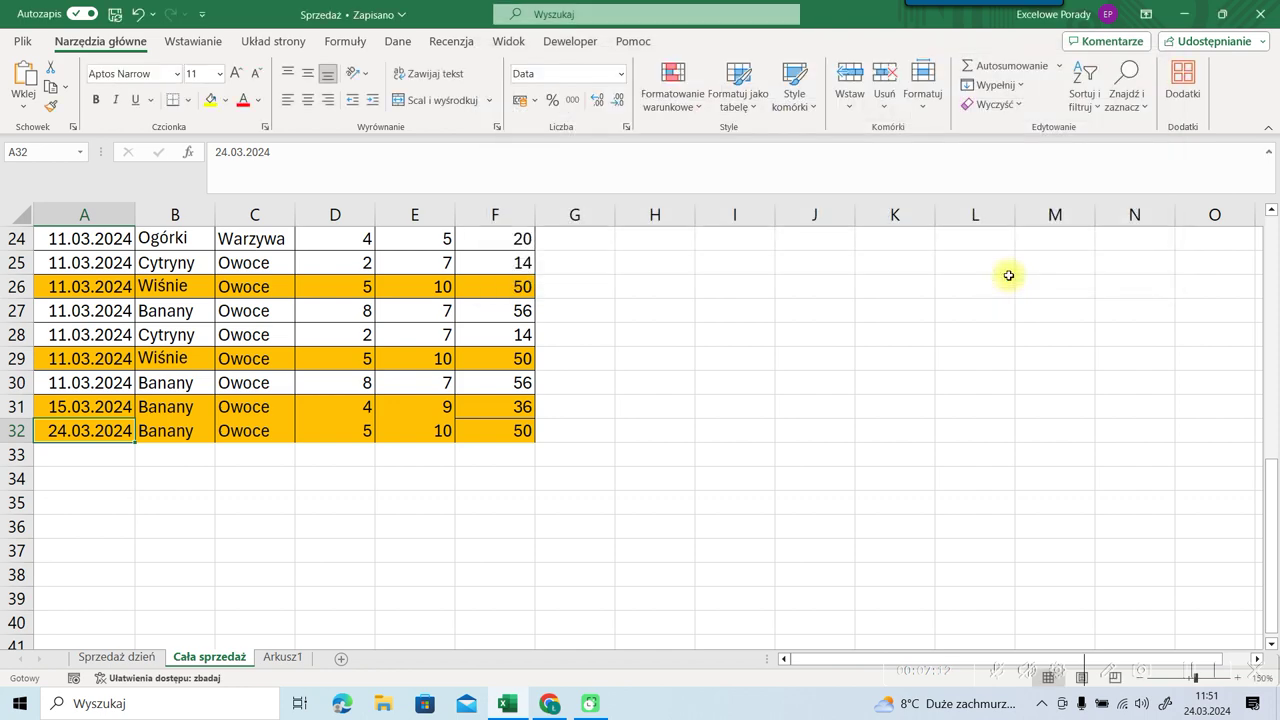
Step: Select cell C28, scroll up, and reopen the Formatowanie warunkowe menu
{"action": "left_click", "coordinate": [226, 326]}
{"action": "scroll", "coordinate": [226, 326], "scroll_direction": "up", "scroll_amount": 3}
{"action": "scroll", "coordinate": [226, 326], "scroll_direction": "up", "scroll_amount": 5}
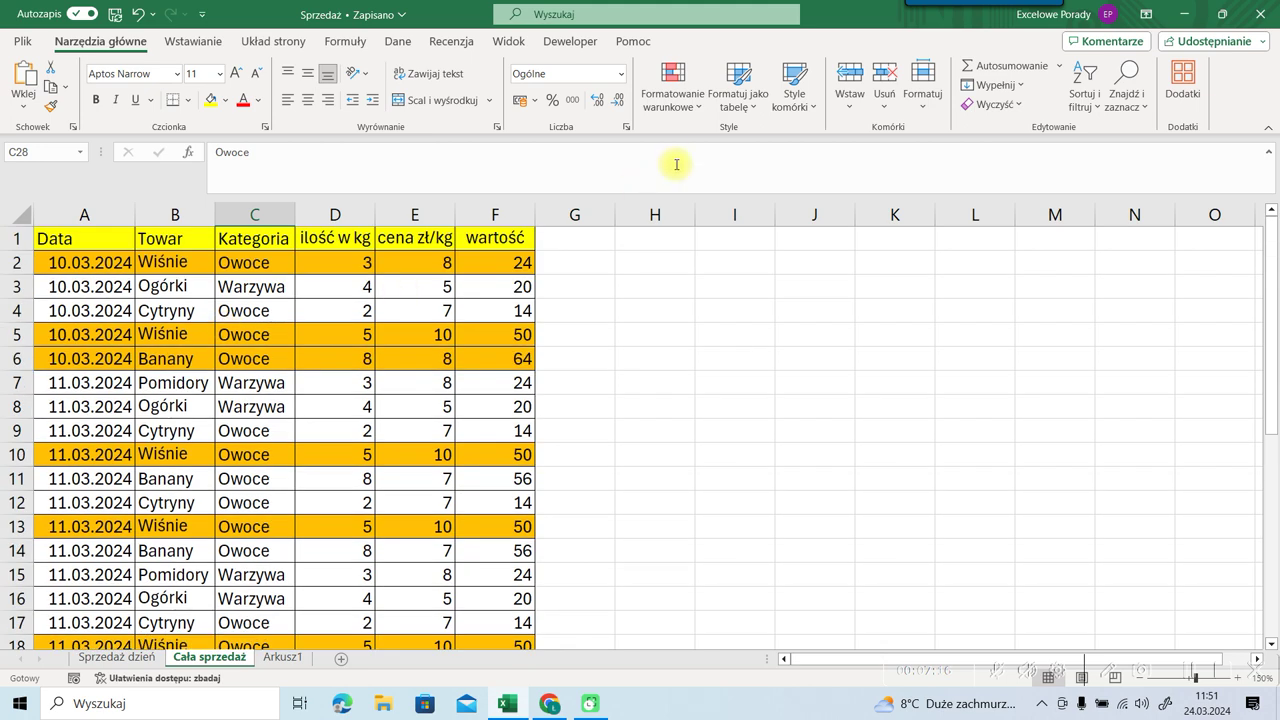
{"action": "left_click", "coordinate": [672, 95]}
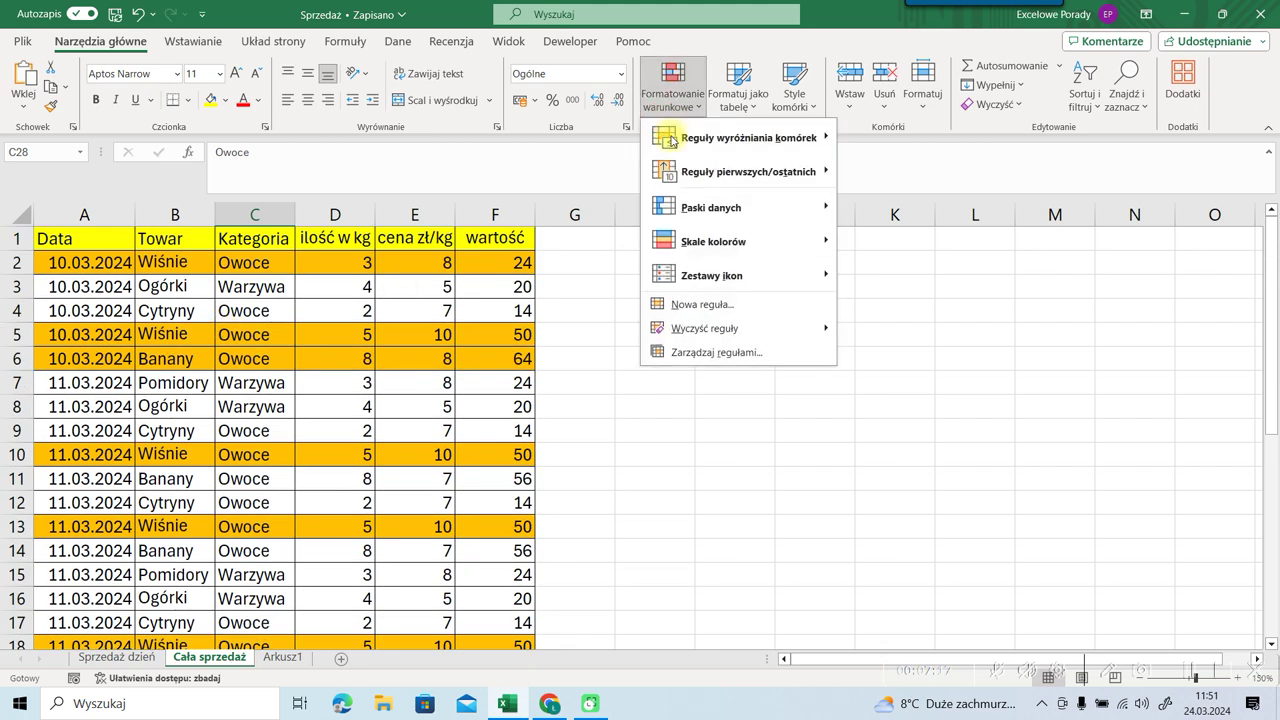
Step: Change the rule's Dotyczy range from =$A:$F to =$A:$D and apply it
{"action": "left_click", "coordinate": [690, 356]}
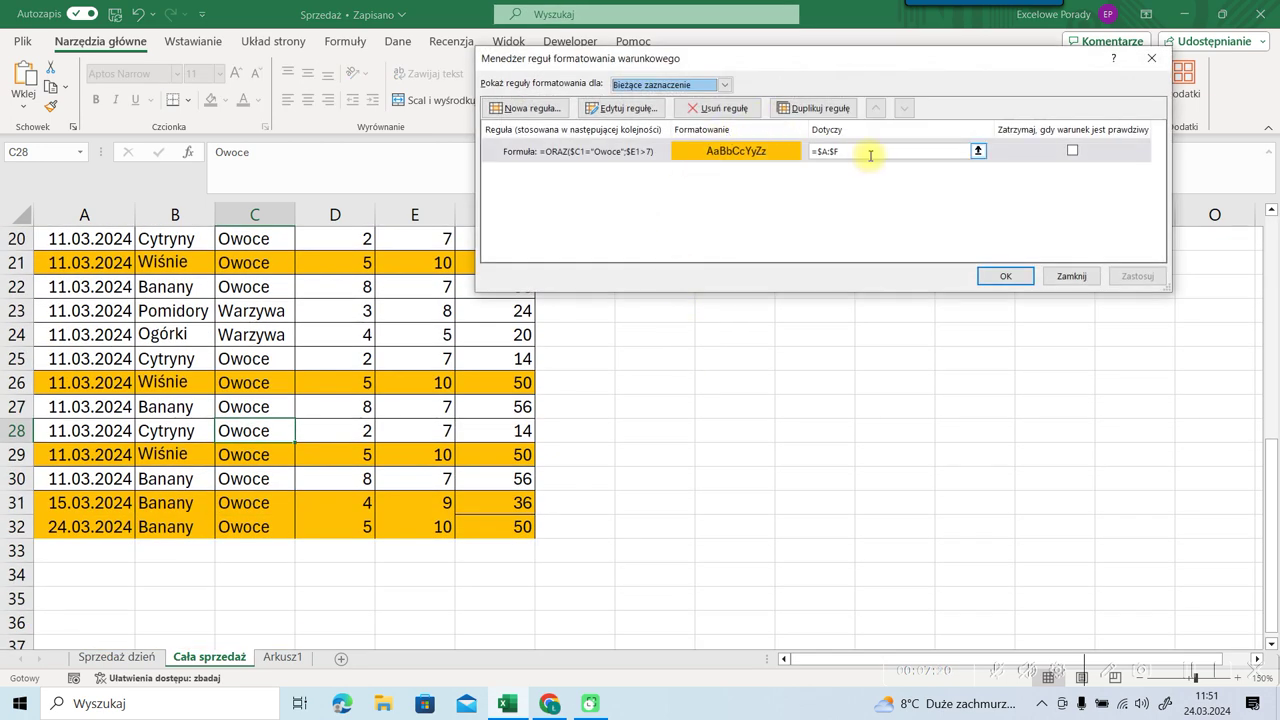
{"action": "left_click", "coordinate": [858, 155]}
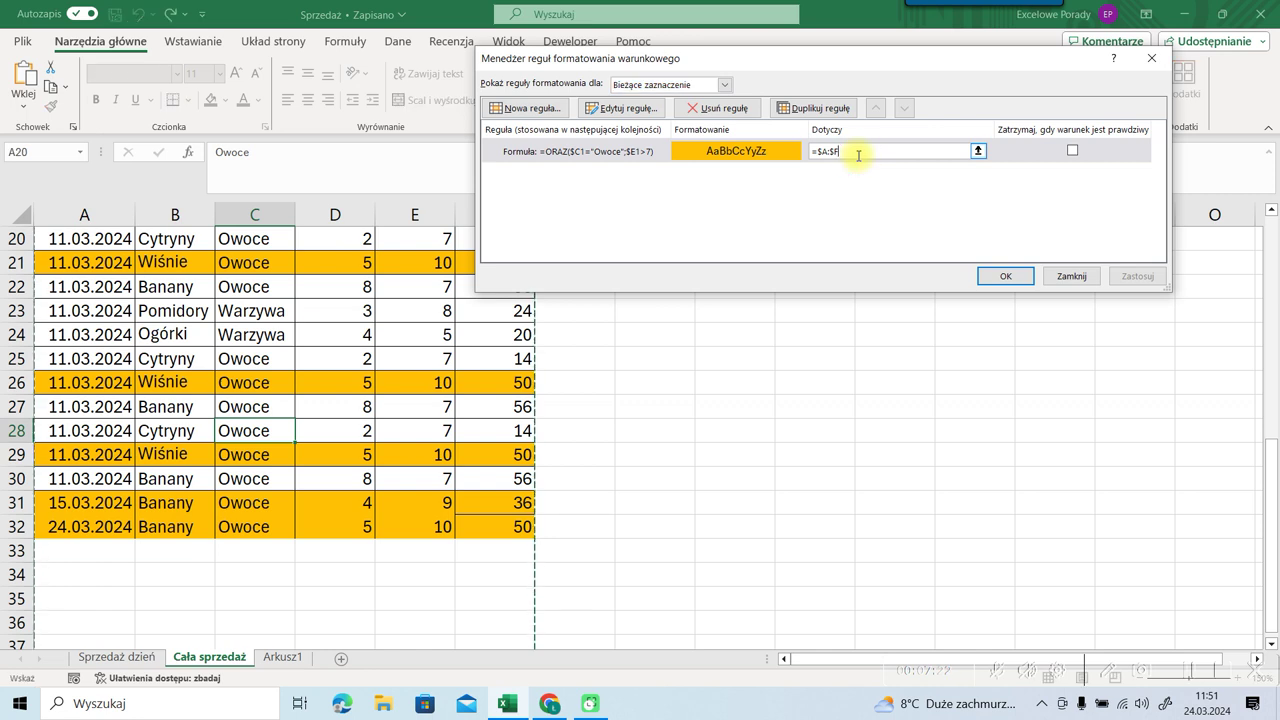
{"action": "key", "text": "BackSpace"}
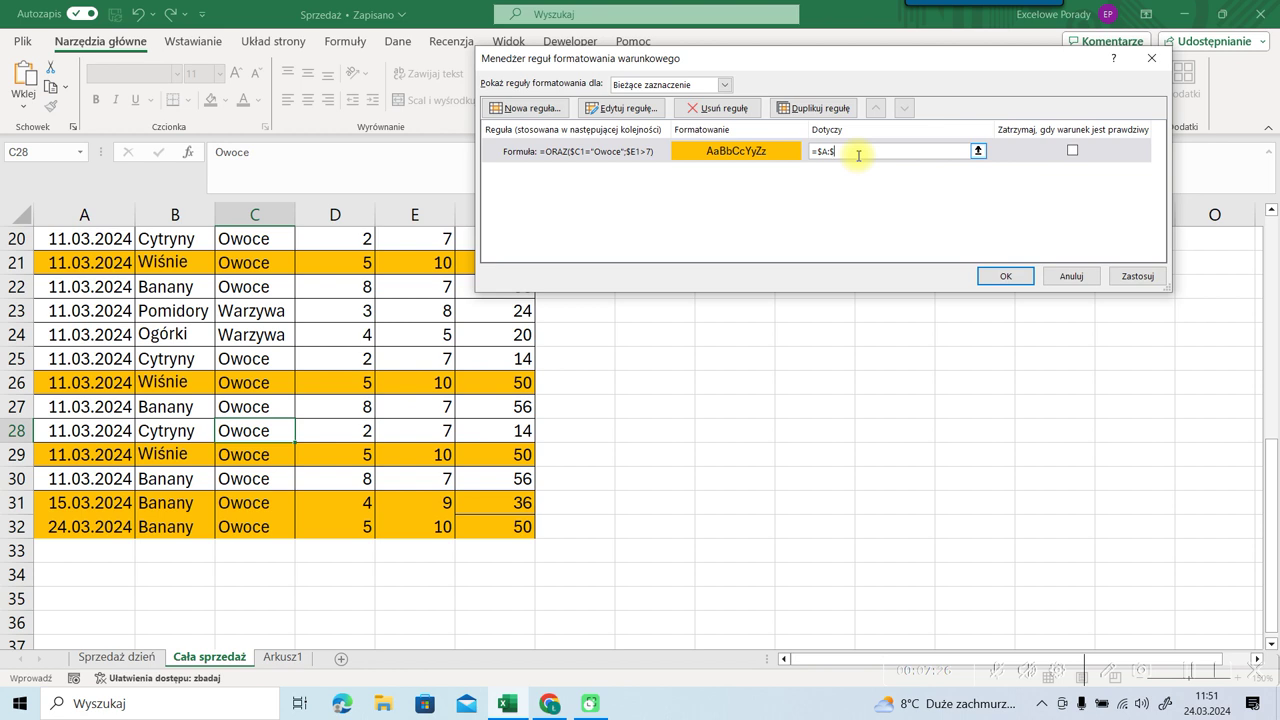
{"action": "key", "text": "BackSpace"}
{"action": "type", "text": "$"}
{"action": "type", "text": "D"}
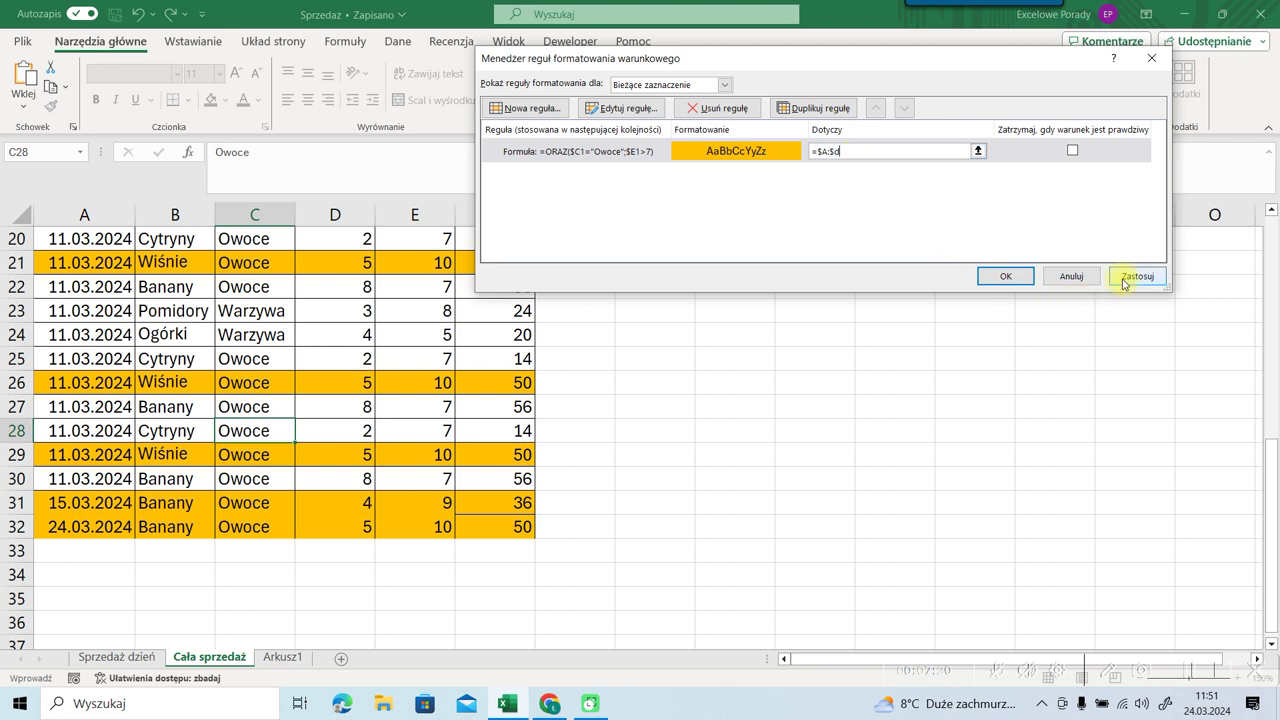
{"action": "left_click", "coordinate": [1114, 279]}
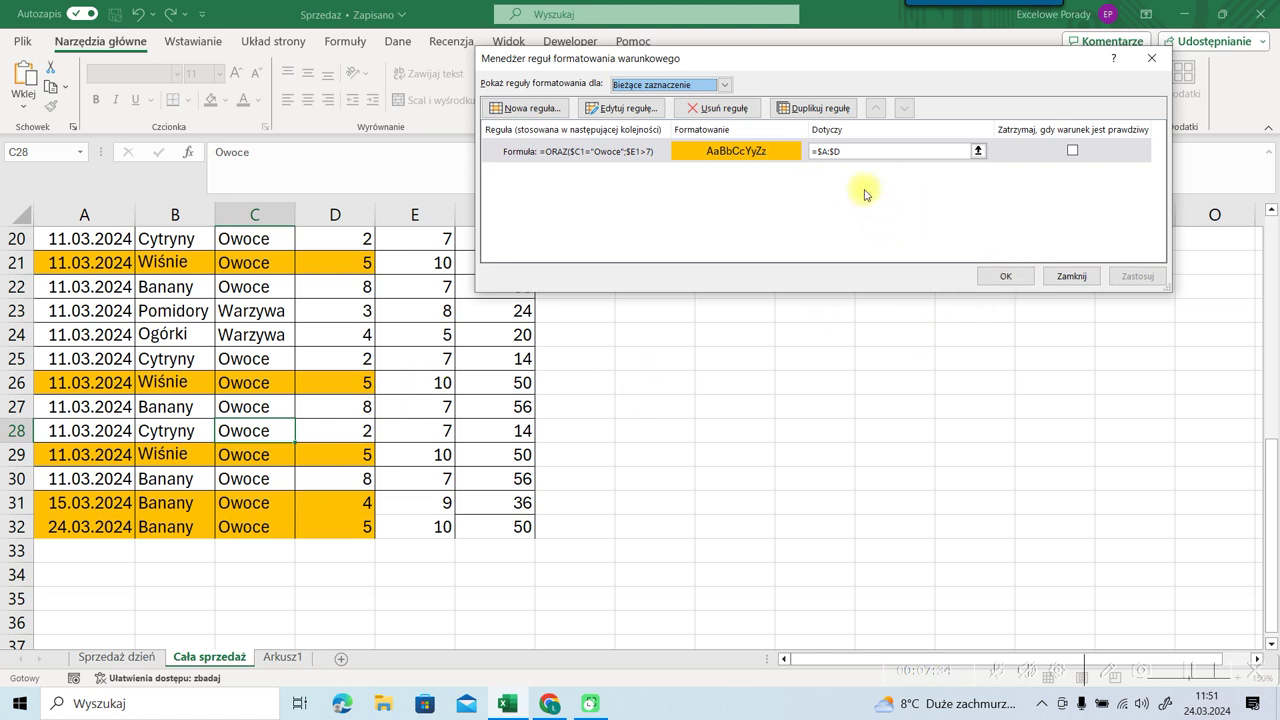
Step: Close the rules manager with OK and scroll back up to row 1
{"action": "left_click", "coordinate": [1005, 277]}
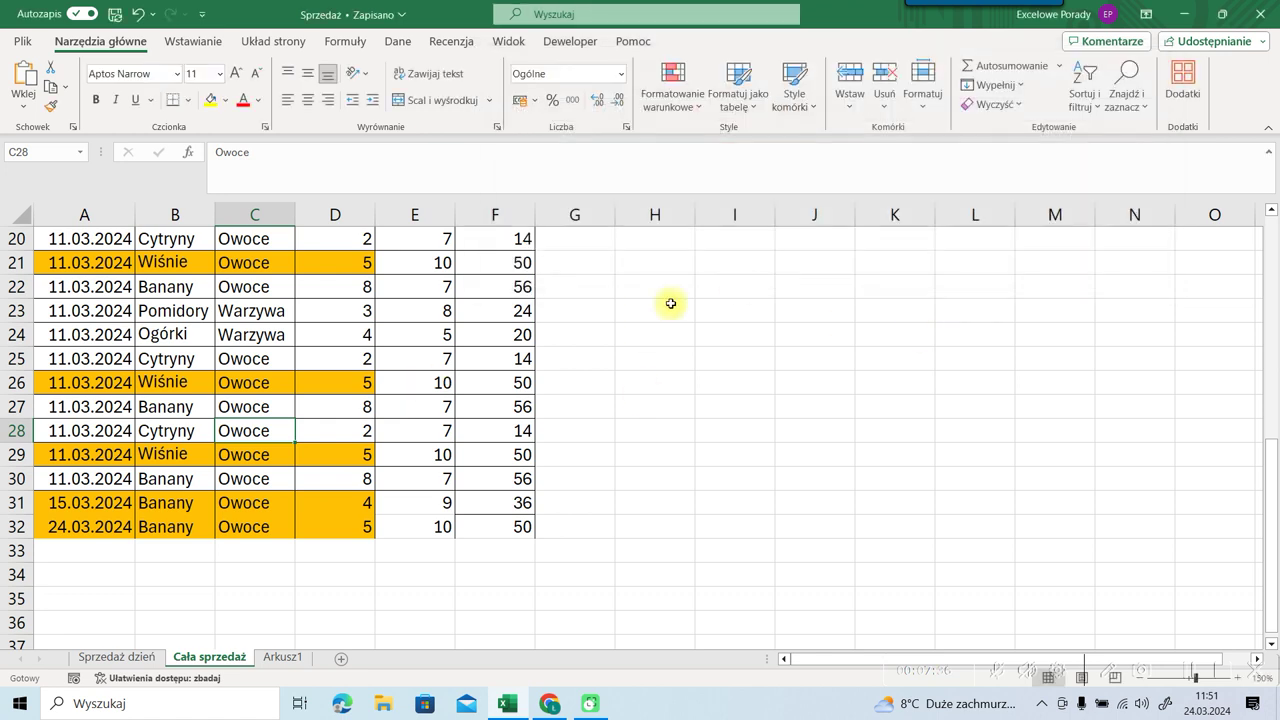
{"action": "scroll", "coordinate": [670, 303], "scroll_direction": "up", "scroll_amount": 4}
{"action": "scroll", "coordinate": [670, 303], "scroll_direction": "up", "scroll_amount": 2}
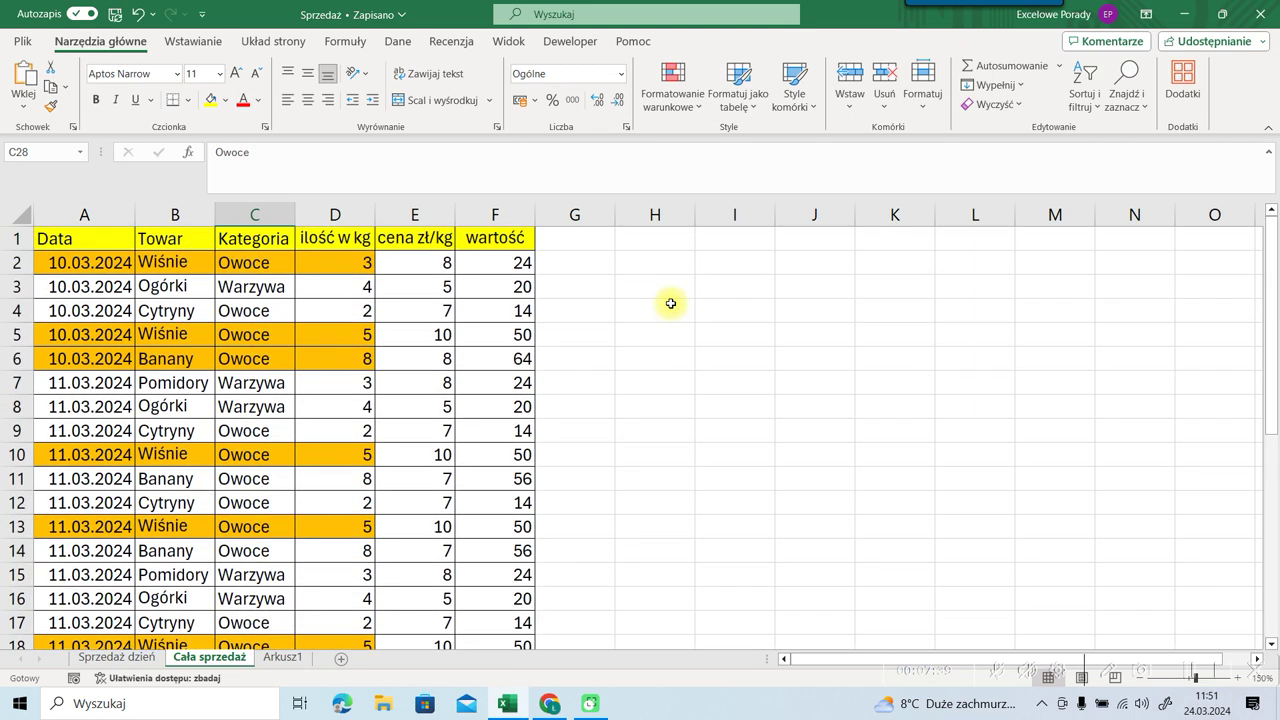